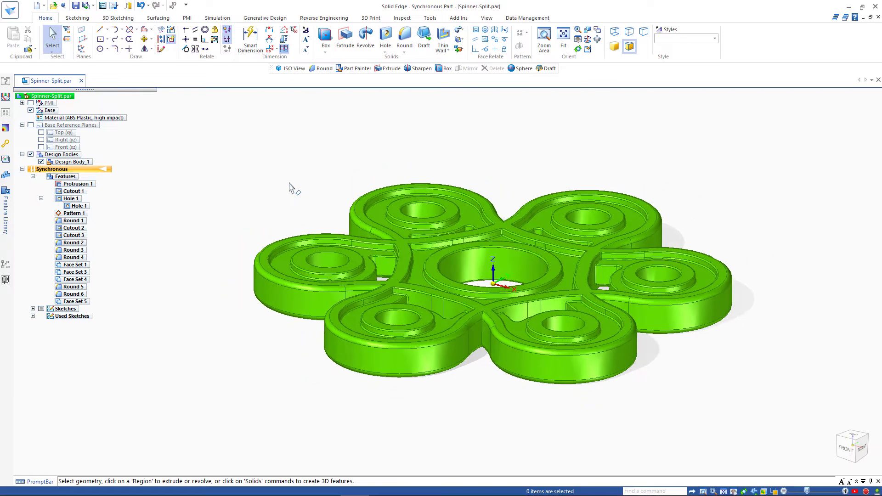
Step: Select all R0.25 rounds on the spinner with the Selection Manager and delete them
{"action": "scroll", "coordinate": [487, 280], "scroll_direction": "up", "scroll_amount": 1}
{"action": "middle_click_drag", "start_coordinate": [487, 285], "coordinate": [502, 133]}
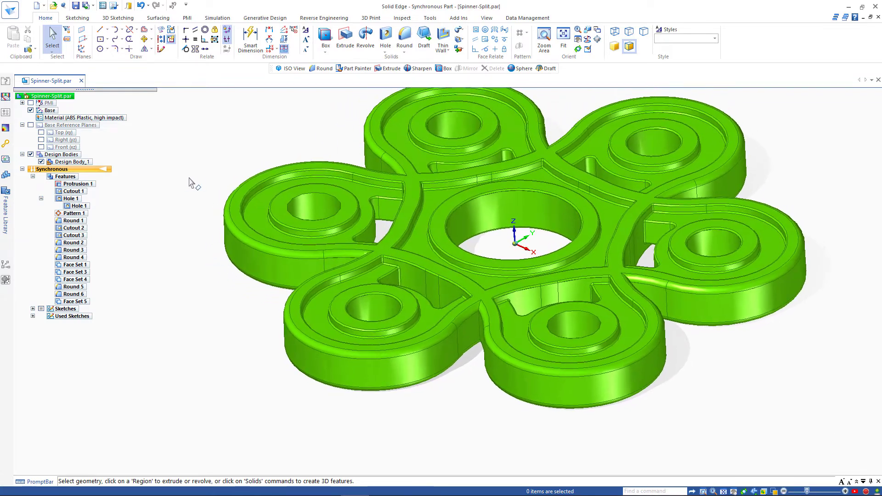
{"action": "key", "text": "space"}
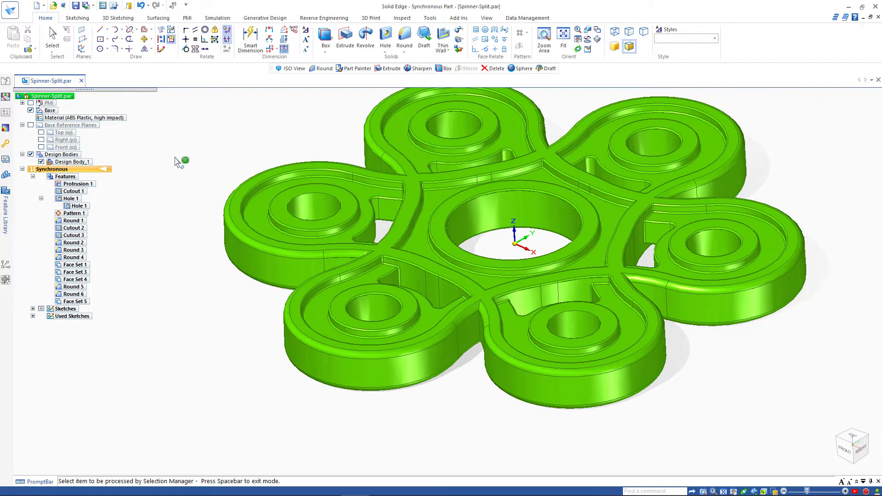
{"action": "left_click", "coordinate": [280, 174]}
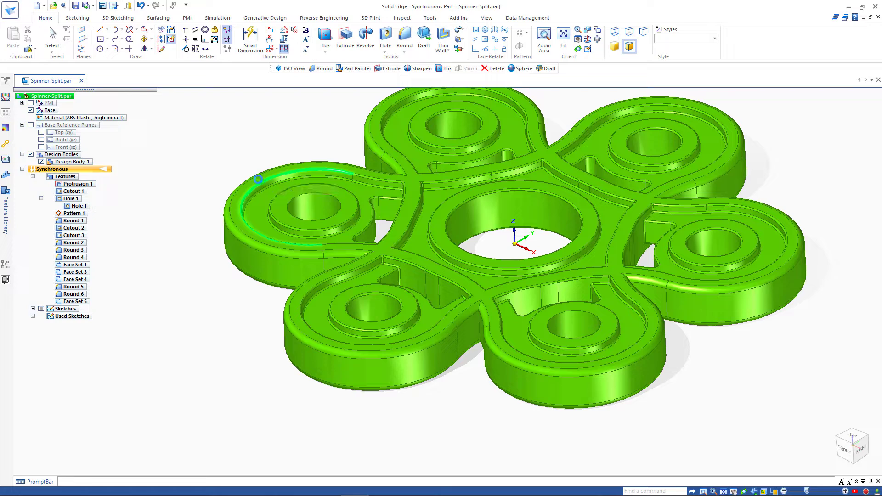
{"action": "left_click", "coordinate": [258, 179]}
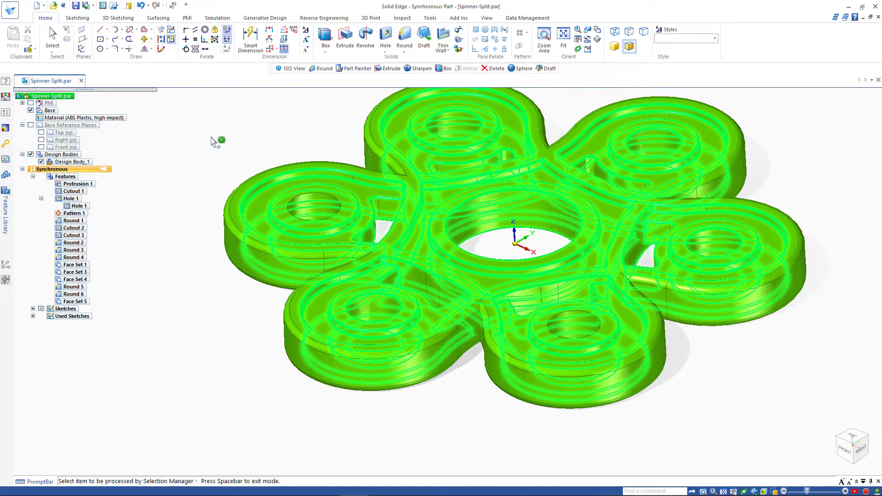
{"action": "key", "text": "space"}
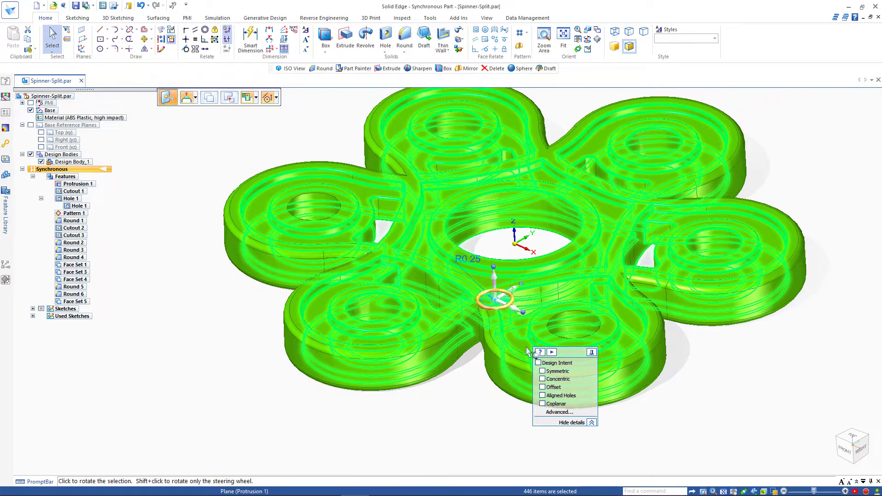
{"action": "left_click_drag", "start_coordinate": [581, 354], "coordinate": [850, 99]}
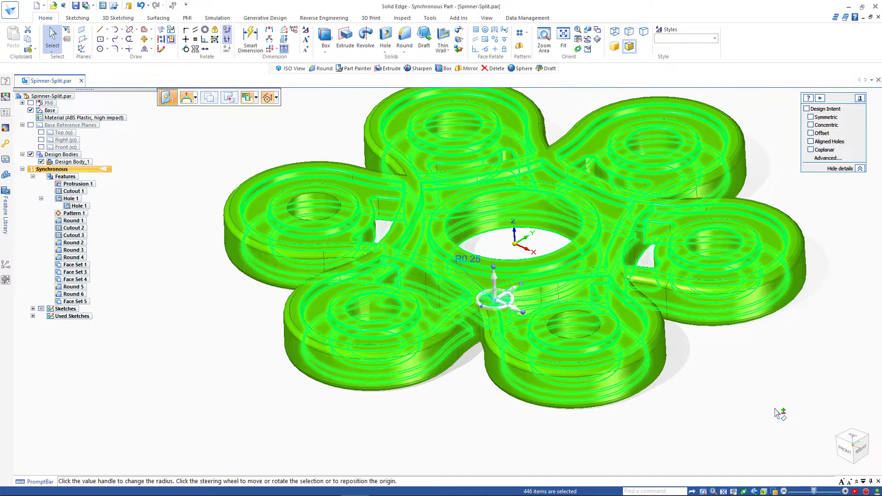
{"action": "key", "text": "Escape"}
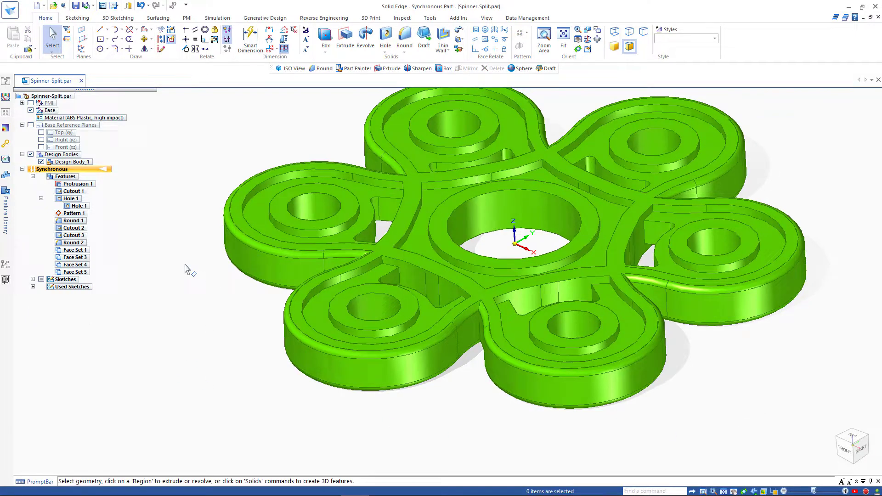
Step: Select the R1.00 rounds by Equal Radius, remove the vertical pocket corner rounds from the selection, and delete the remaining outer edge rounds
{"action": "key", "text": "space"}
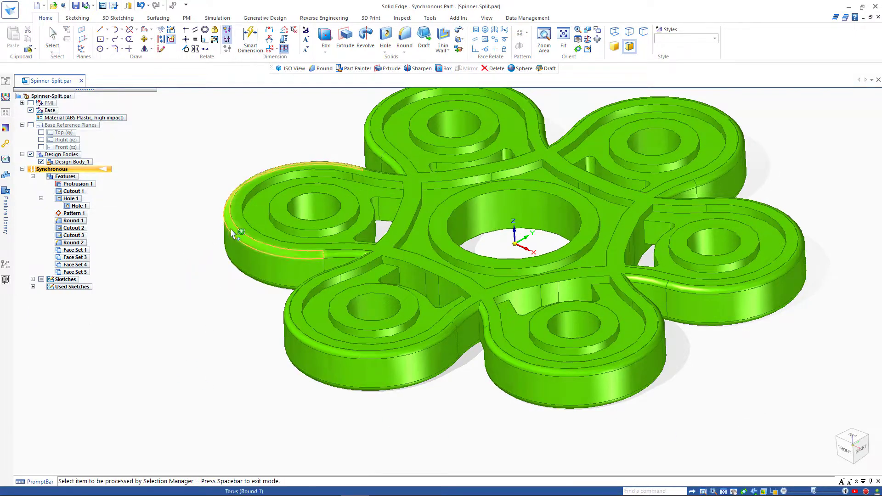
{"action": "left_click", "coordinate": [231, 234]}
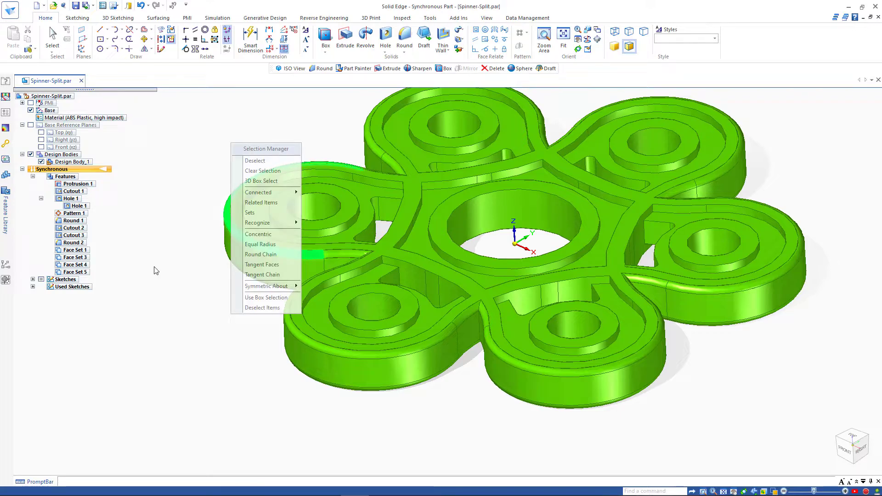
{"action": "left_click", "coordinate": [260, 244]}
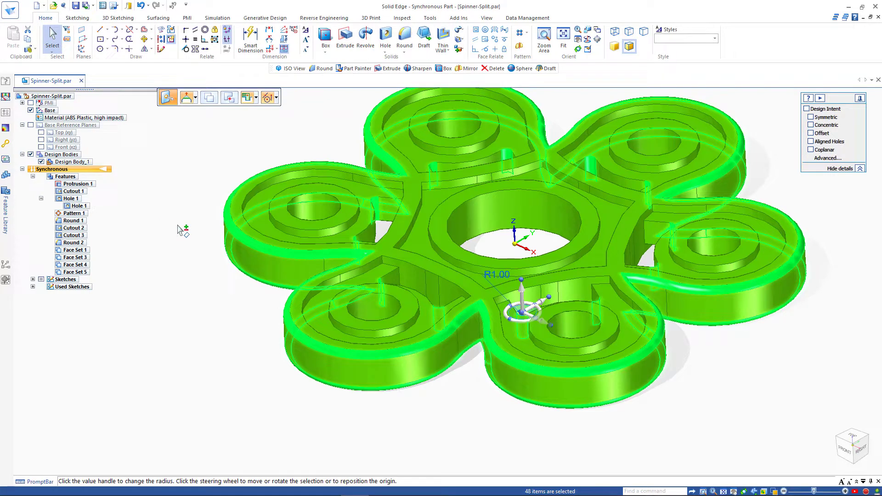
{"action": "left_click", "coordinate": [376, 223], "text": "ctrl"}
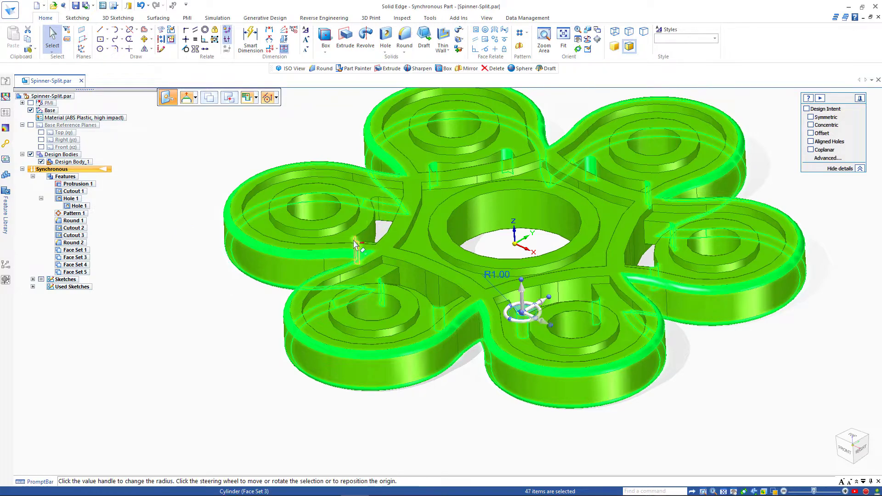
{"action": "left_click", "coordinate": [437, 183], "text": "ctrl"}
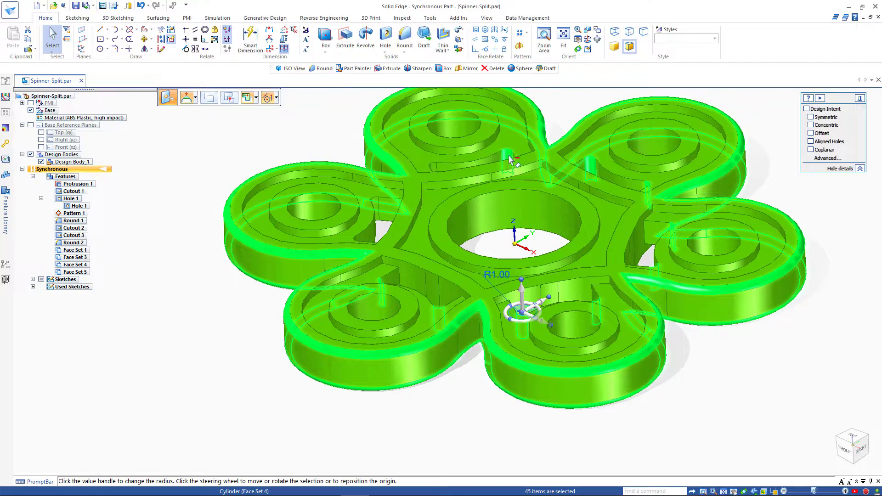
{"action": "left_click", "coordinate": [553, 185], "text": "ctrl"}
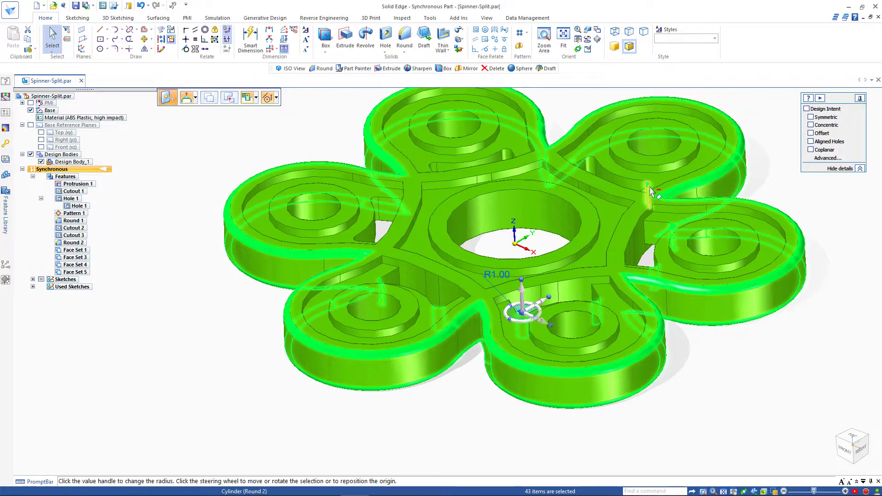
{"action": "left_click", "coordinate": [673, 241], "text": "ctrl"}
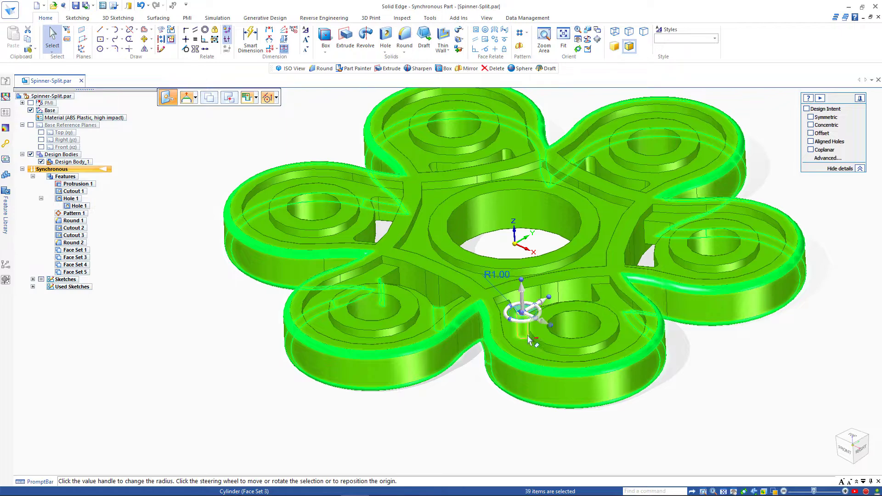
{"action": "left_click", "coordinate": [473, 345], "text": "ctrl"}
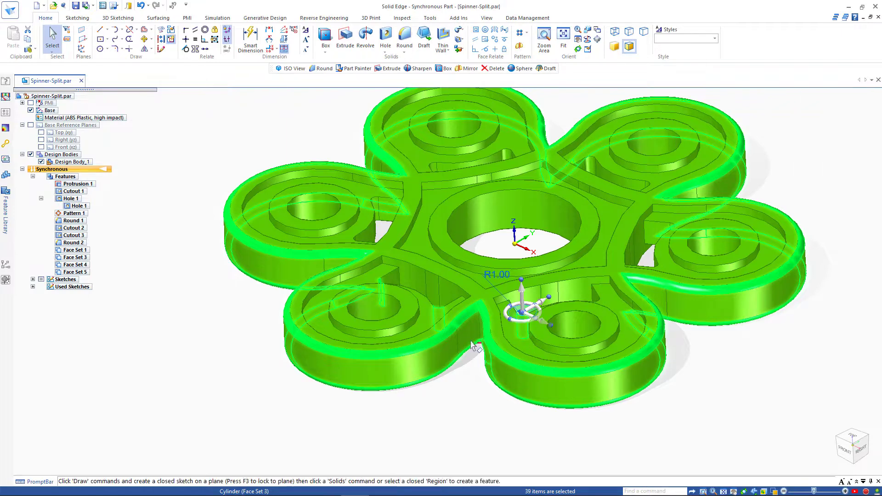
{"action": "left_click", "coordinate": [380, 296], "text": "ctrl"}
{"action": "left_click", "coordinate": [381, 296], "text": "ctrl"}
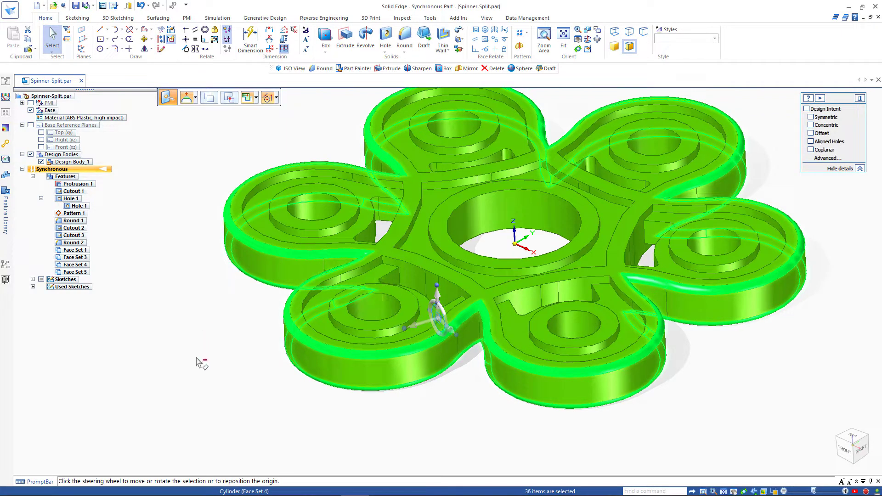
{"action": "middle_click_drag", "start_coordinate": [217, 372], "coordinate": [241, 311]}
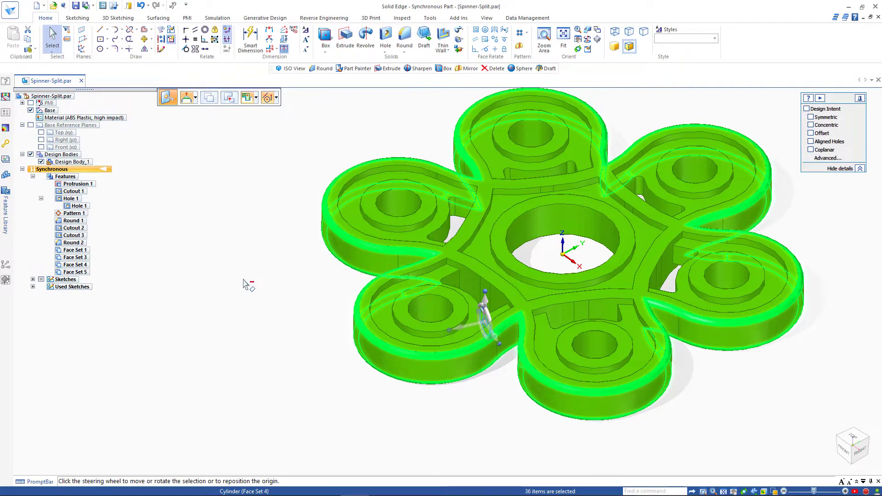
{"action": "left_click", "coordinate": [245, 284]}
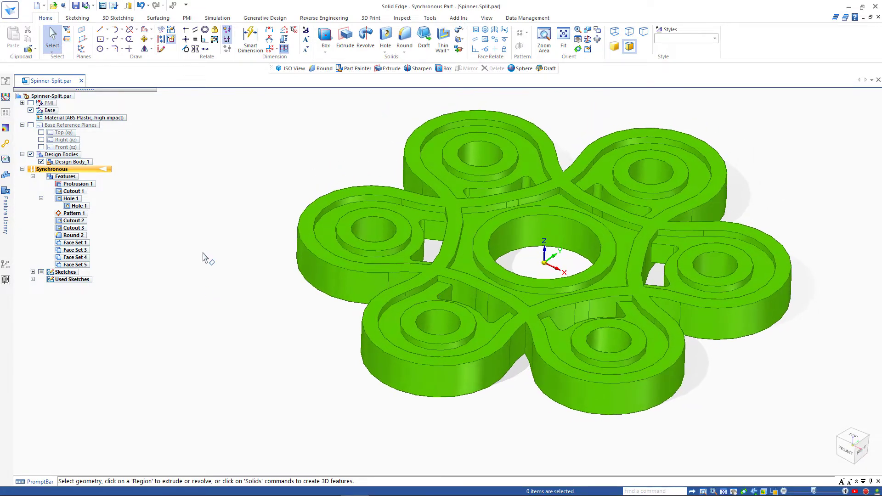
Step: Show the Top (xy) reference plane and transition the part to the Ordered environment
{"action": "left_click", "coordinate": [488, 19]}
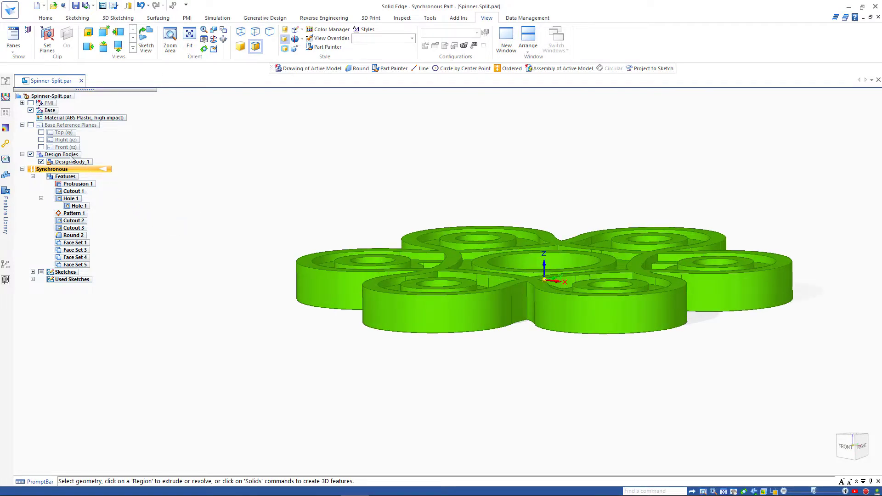
{"action": "left_click", "coordinate": [41, 132]}
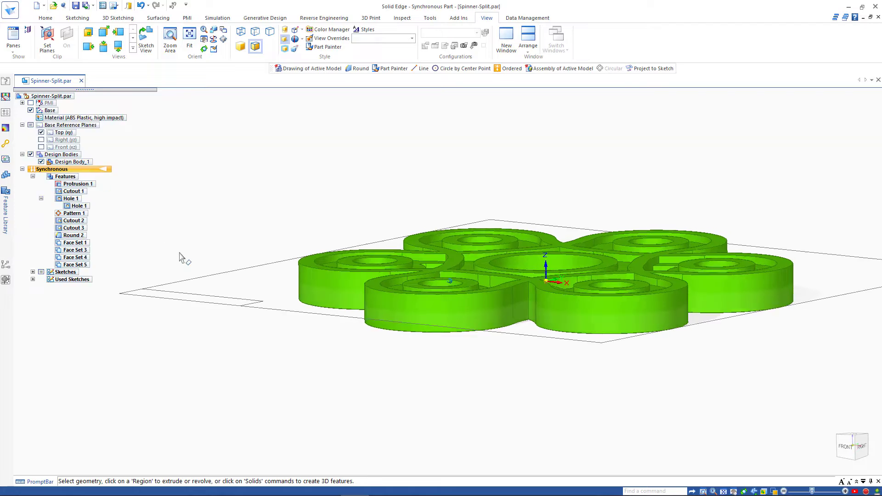
{"action": "middle_click_drag", "start_coordinate": [183, 252], "coordinate": [263, 416]}
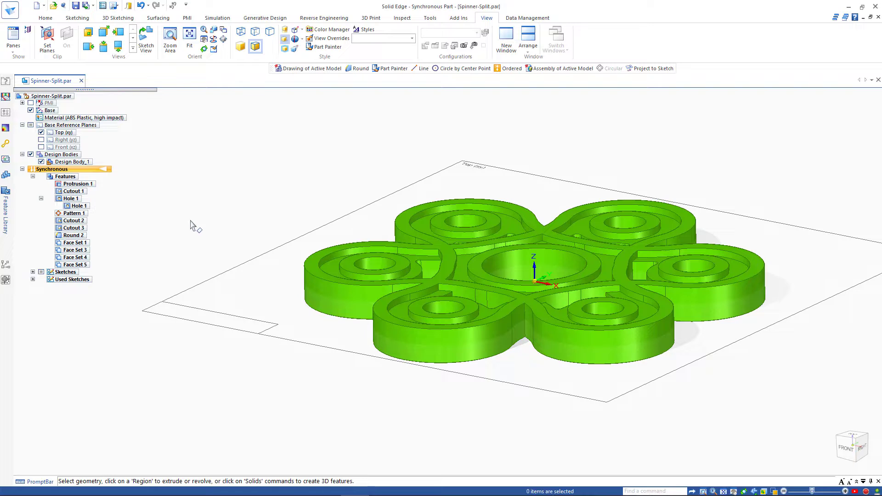
{"action": "right_click", "coordinate": [284, 168]}
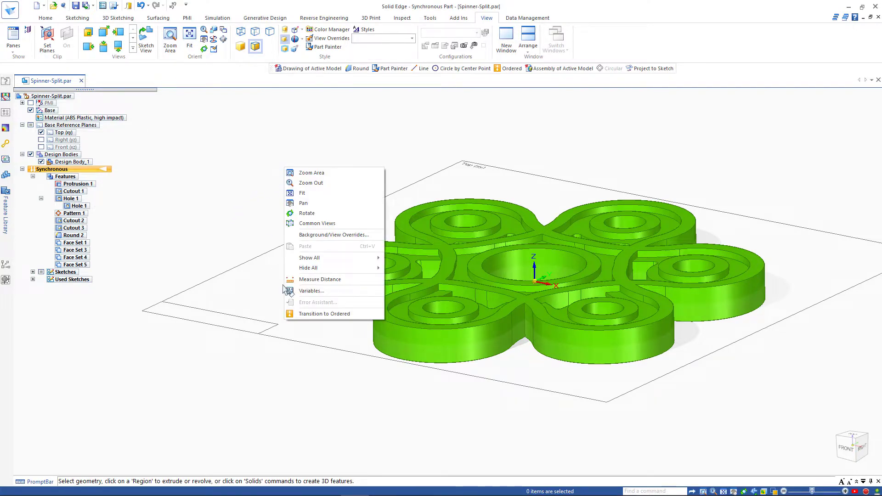
{"action": "left_click", "coordinate": [304, 315]}
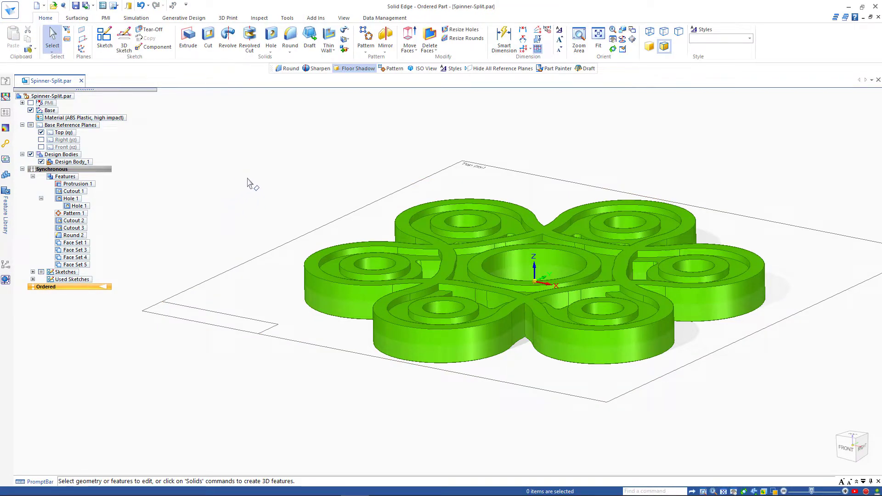
Step: Set up a From plane draft with Split draft enabled, using the Top (xy) reference plane as the draft plane
{"action": "left_click", "coordinate": [310, 39]}
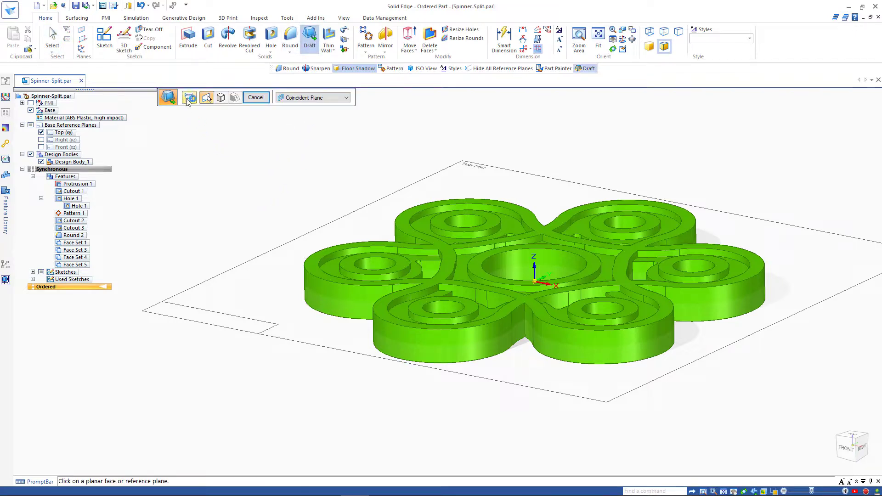
{"action": "left_click", "coordinate": [189, 98]}
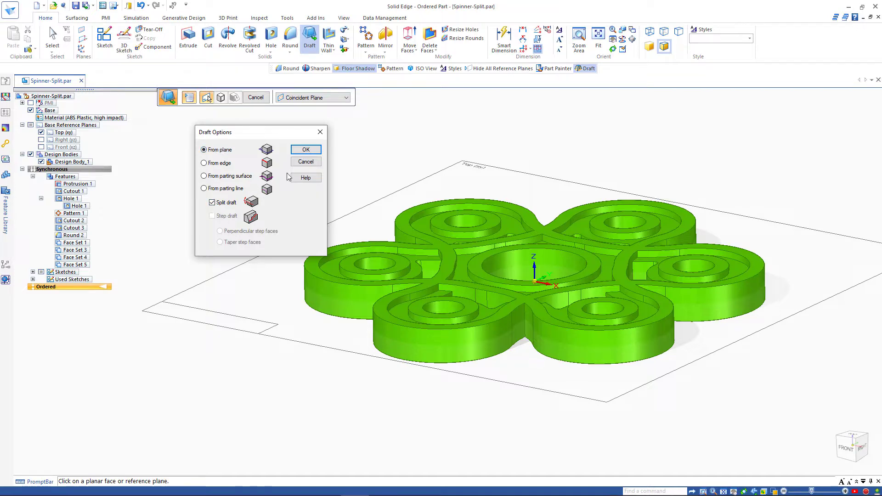
{"action": "left_click", "coordinate": [303, 151]}
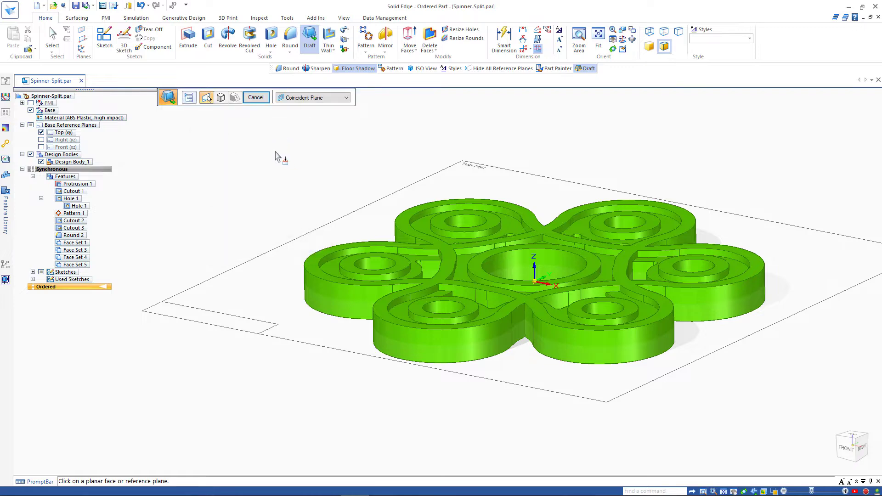
{"action": "left_click", "coordinate": [256, 272]}
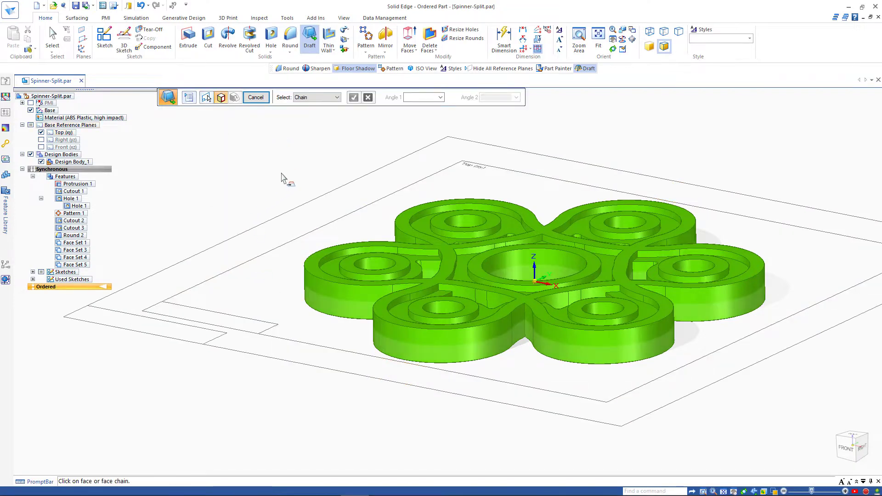
Step: Select All Normal Faces for the draft, set Angle 1 to 5° and Angle 2 to 2°, and accept them
{"action": "left_click", "coordinate": [326, 98]}
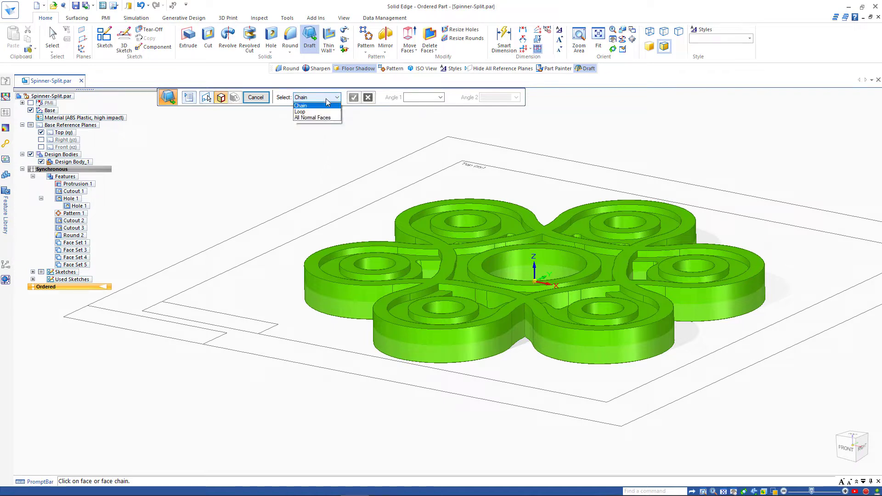
{"action": "left_click", "coordinate": [320, 124]}
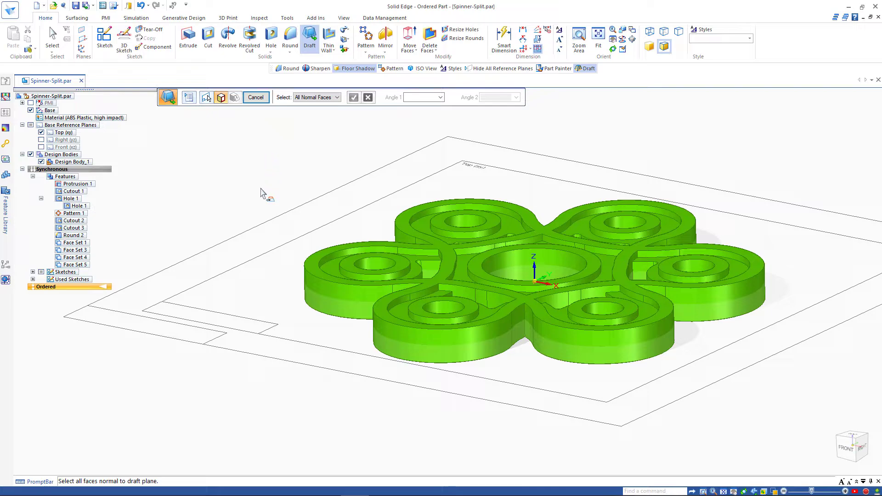
{"action": "left_click", "coordinate": [313, 287]}
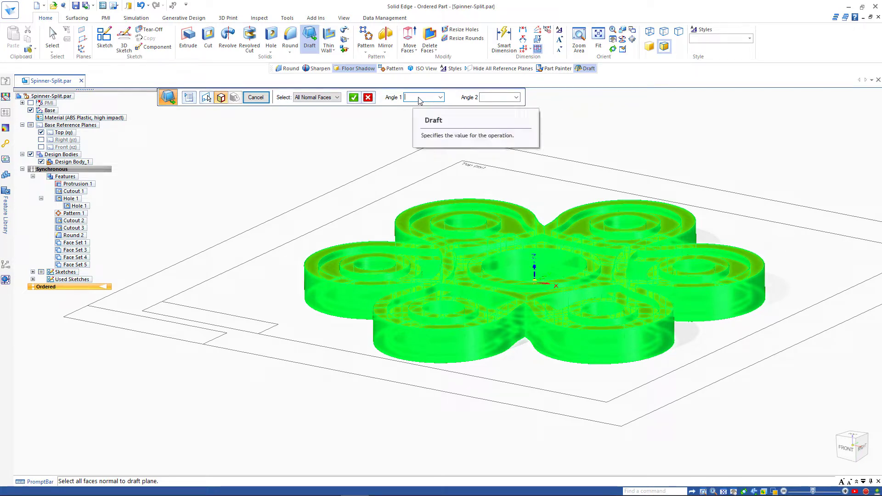
{"action": "type", "text": "5"}
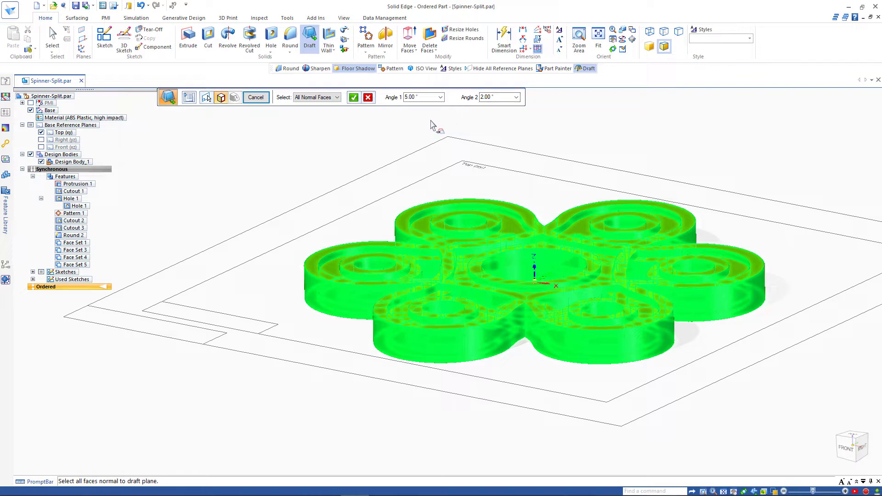
{"action": "left_click", "coordinate": [353, 98]}
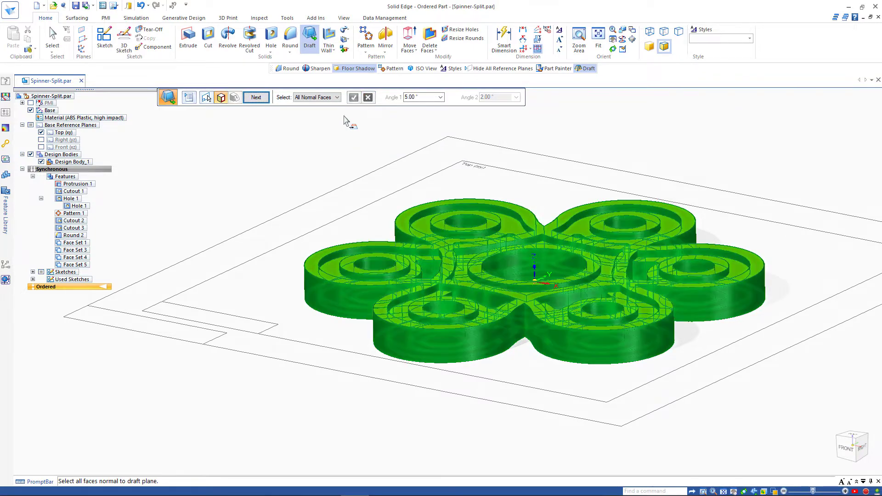
{"action": "left_click", "coordinate": [256, 97]}
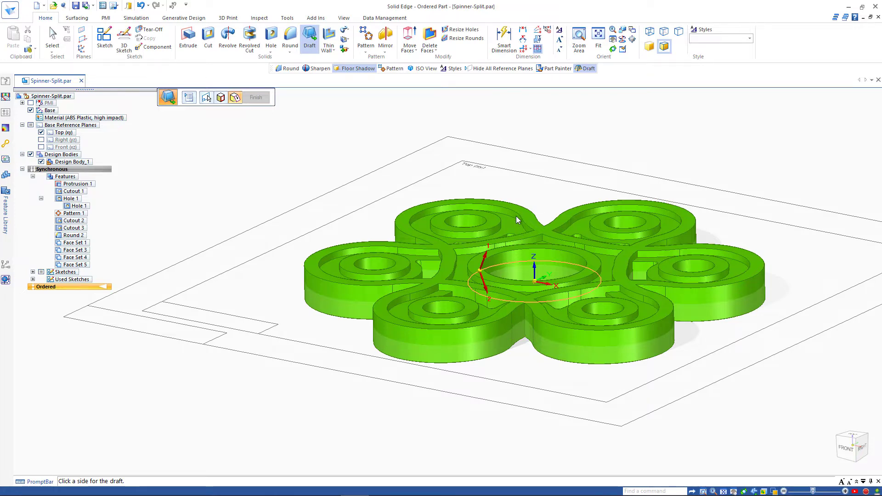
Step: Define the side of the split draft so the spinner's normal faces taper inward away from the Top plane
{"action": "scroll", "coordinate": [517, 216], "scroll_direction": "up", "scroll_amount": 5}
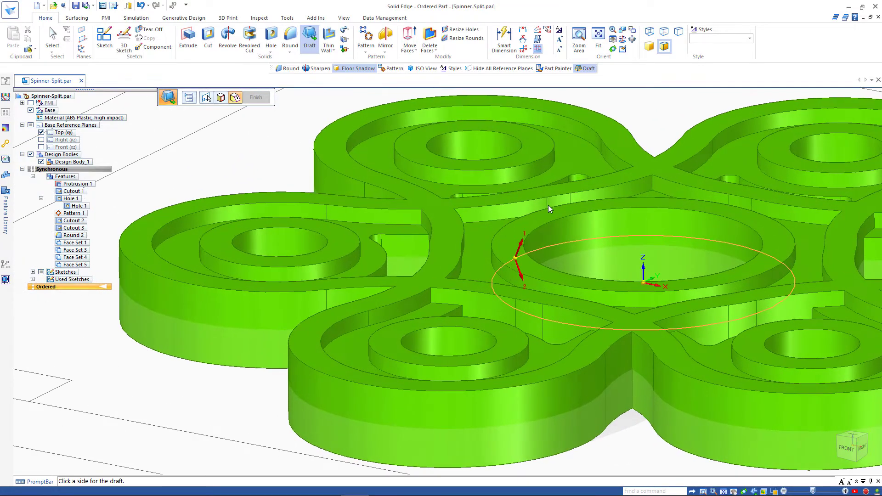
{"action": "scroll", "coordinate": [547, 205], "scroll_direction": "down", "scroll_amount": 2}
{"action": "middle_click_drag", "start_coordinate": [548, 205], "coordinate": [531, 218]}
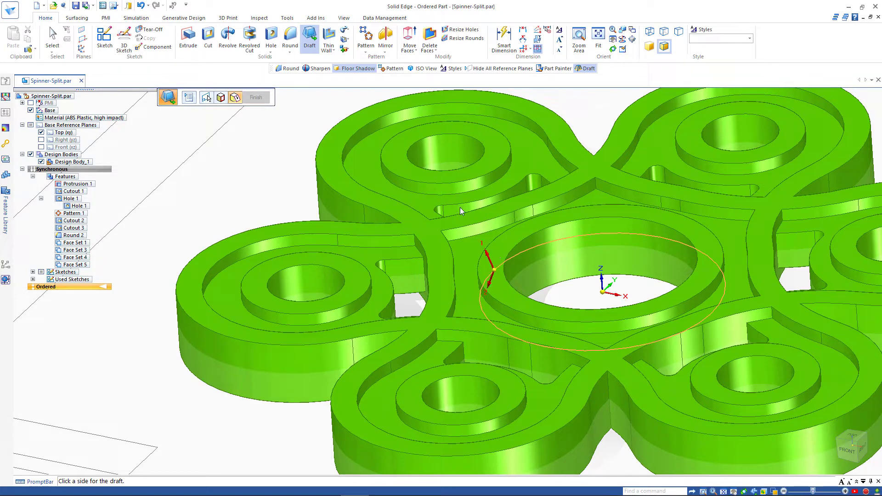
{"action": "left_click", "coordinate": [555, 221]}
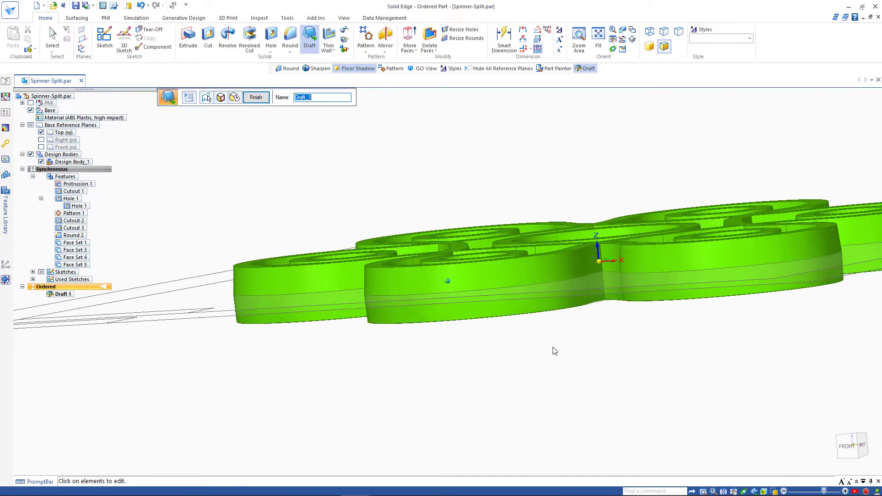
Step: Check the drafted profile from the front, finish the draft, and hide the Top (xy) reference plane
{"action": "left_click", "coordinate": [846, 446]}
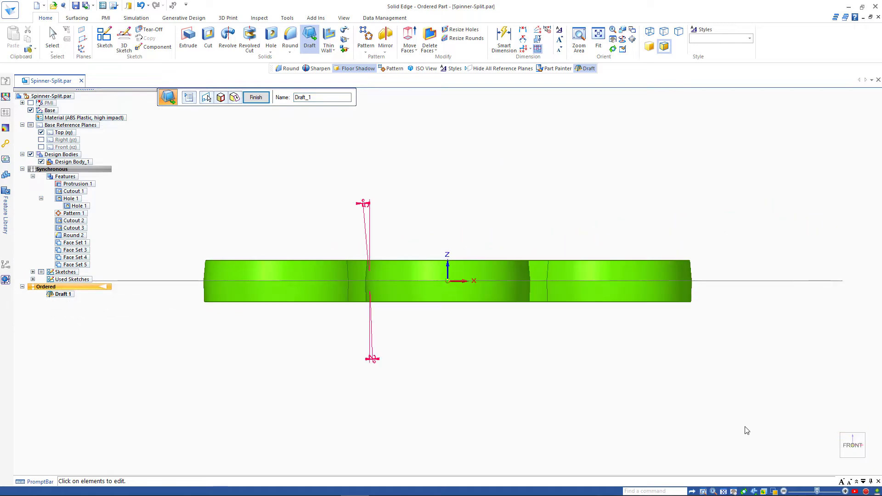
{"action": "scroll", "coordinate": [719, 293], "scroll_direction": "up", "scroll_amount": 5}
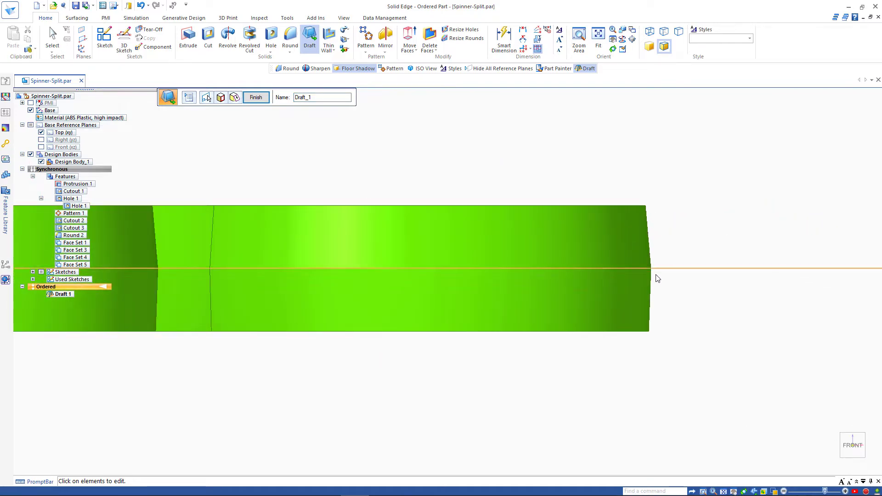
{"action": "mouse_move", "coordinate": [692, 413]}
{"action": "middle_mouse_down"}
{"action": "mouse_move", "coordinate": [604, 378]}
{"action": "mouse_move", "coordinate": [408, 352]}
{"action": "mouse_move", "coordinate": [316, 221]}
{"action": "mouse_move", "coordinate": [278, 117]}
{"action": "middle_mouse_up"}
{"action": "scroll", "coordinate": [696, 416], "scroll_direction": "down", "scroll_amount": 5}
{"action": "left_click", "coordinate": [256, 97]}
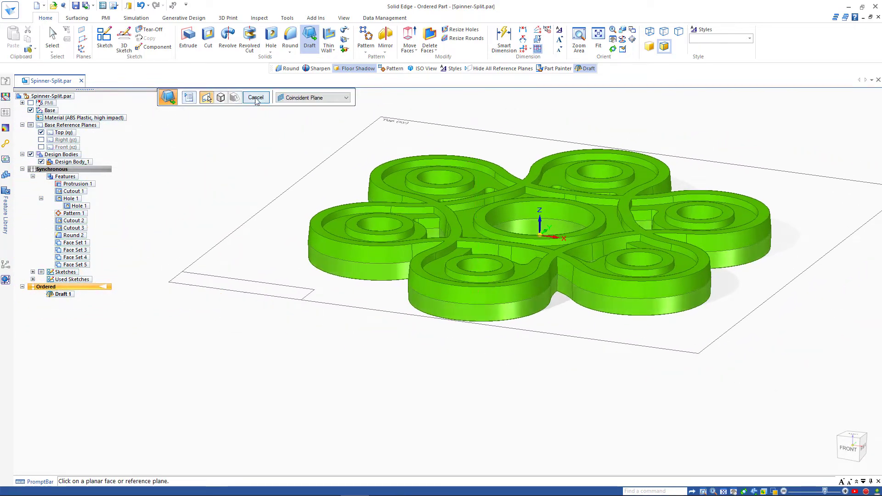
{"action": "key", "text": "Escape"}
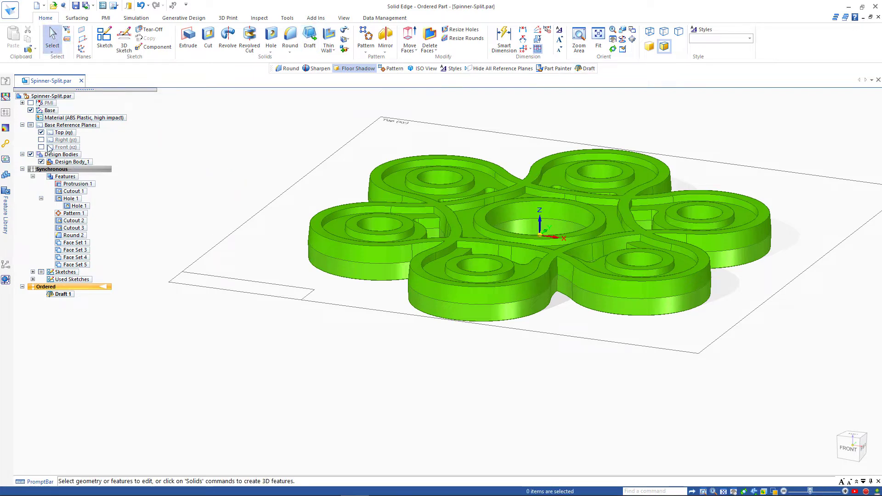
{"action": "left_click", "coordinate": [42, 133]}
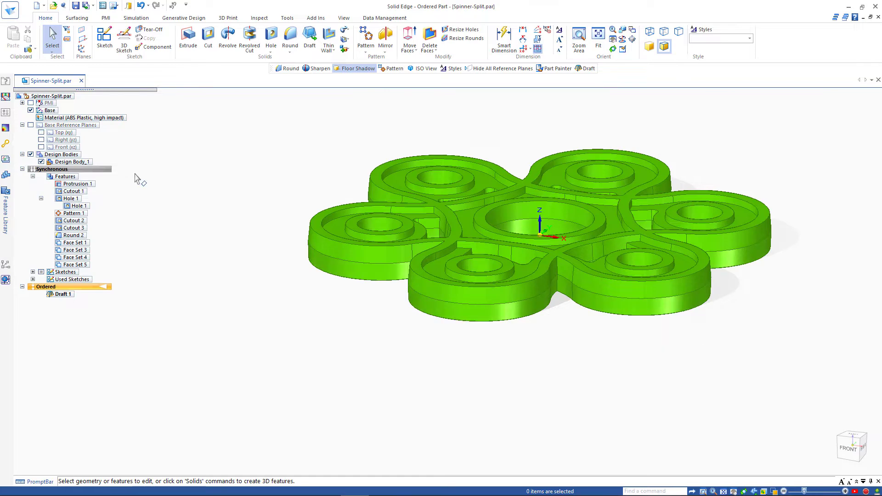
Step: Start a Round with Chain selection and select the upper outer edge chains of all six lobes
{"action": "scroll", "coordinate": [187, 189], "scroll_direction": "up", "scroll_amount": 3}
{"action": "scroll", "coordinate": [186, 188], "scroll_direction": "up", "scroll_amount": 1}
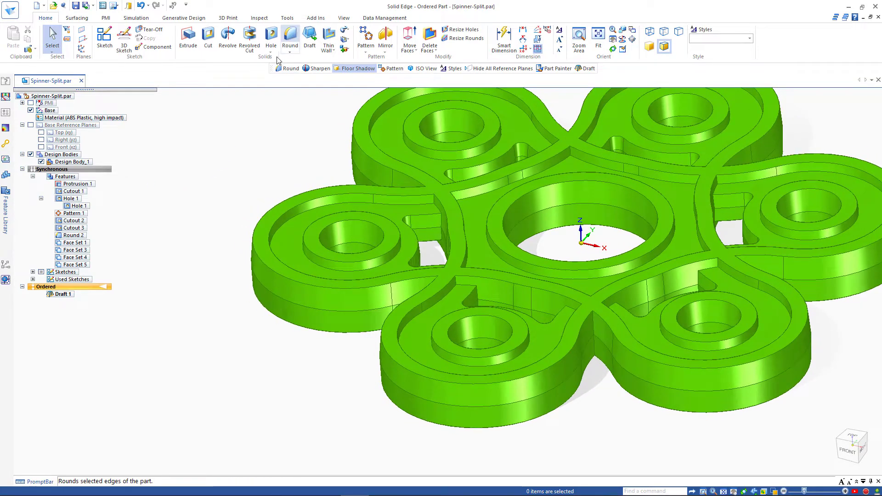
{"action": "left_click", "coordinate": [289, 39]}
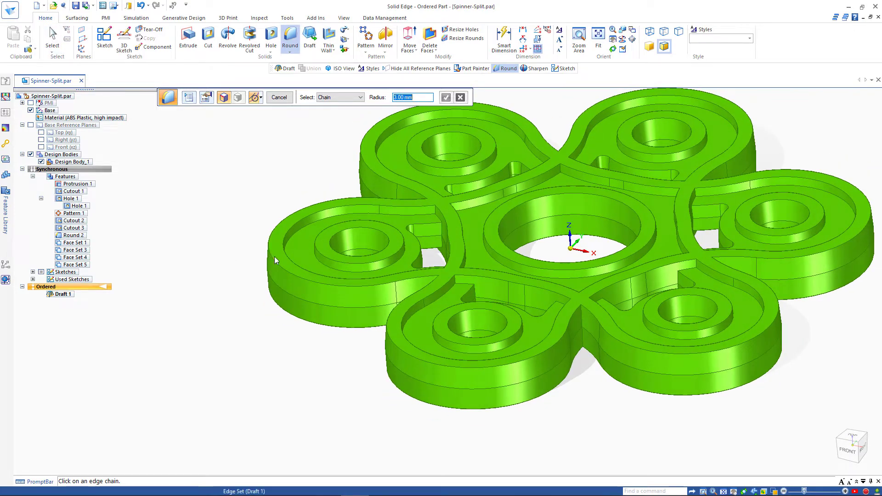
{"action": "left_click", "coordinate": [273, 259]}
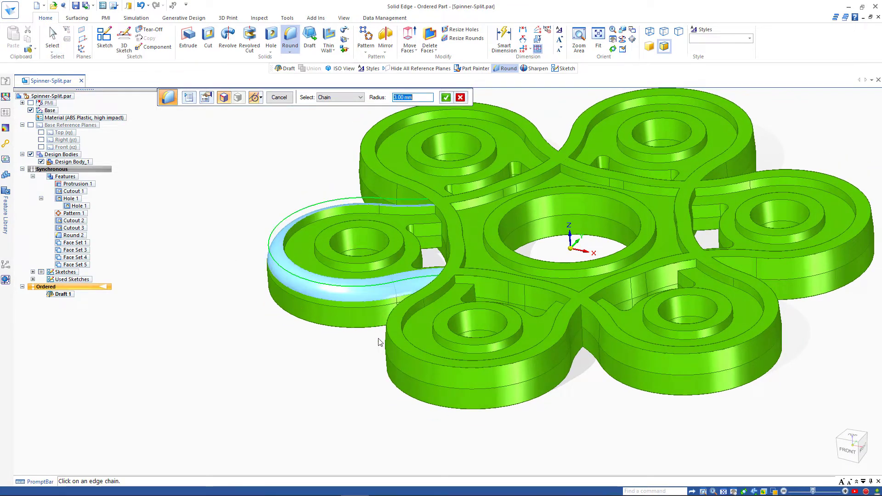
{"action": "left_click", "coordinate": [453, 359]}
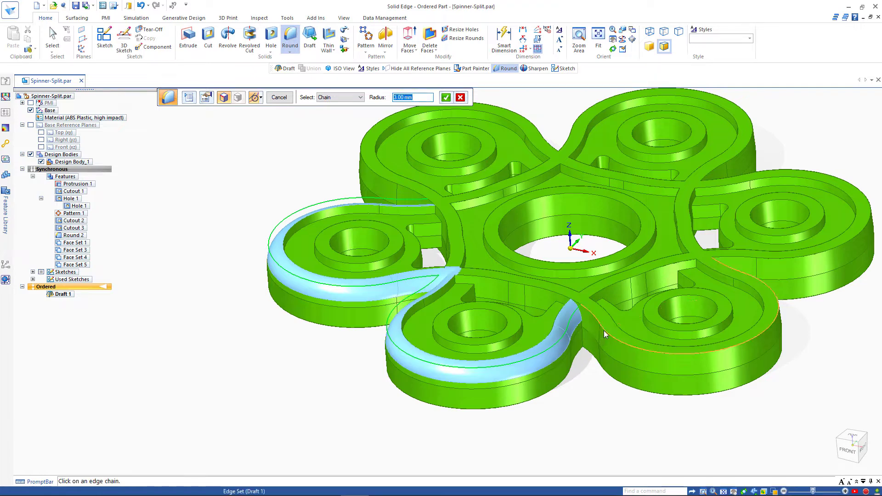
{"action": "left_click", "coordinate": [605, 334]}
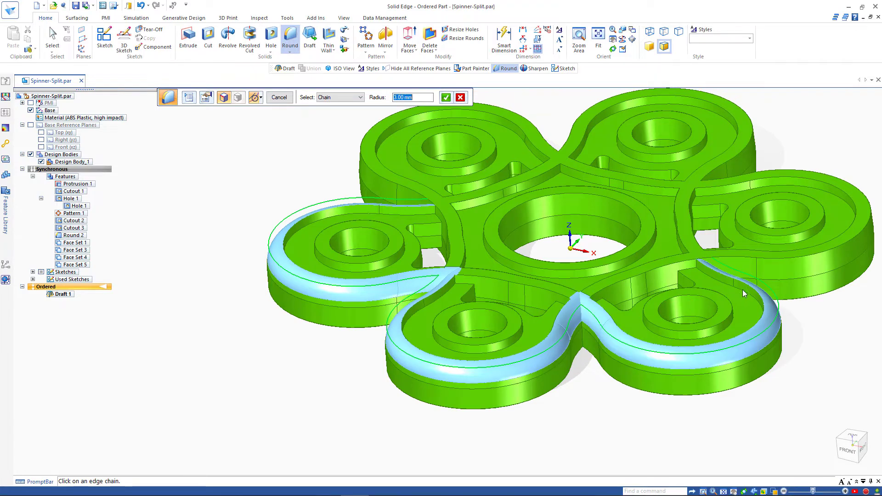
{"action": "left_click", "coordinate": [749, 255]}
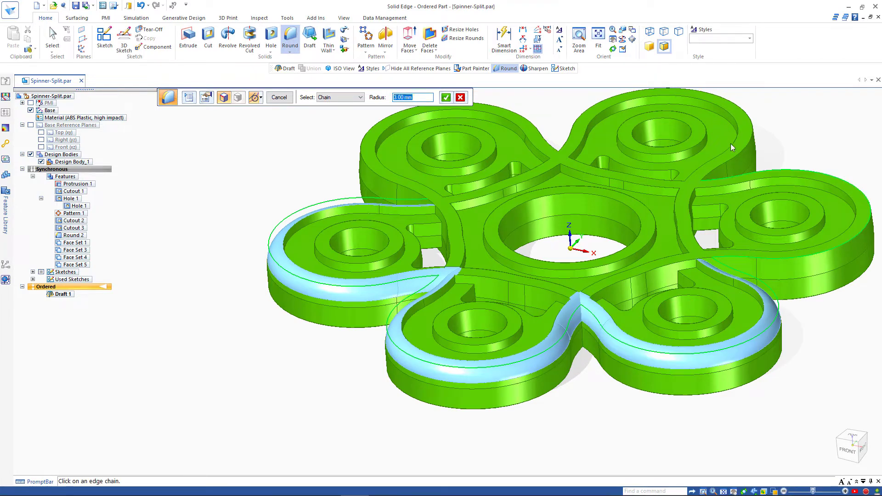
{"action": "left_click", "coordinate": [556, 147]}
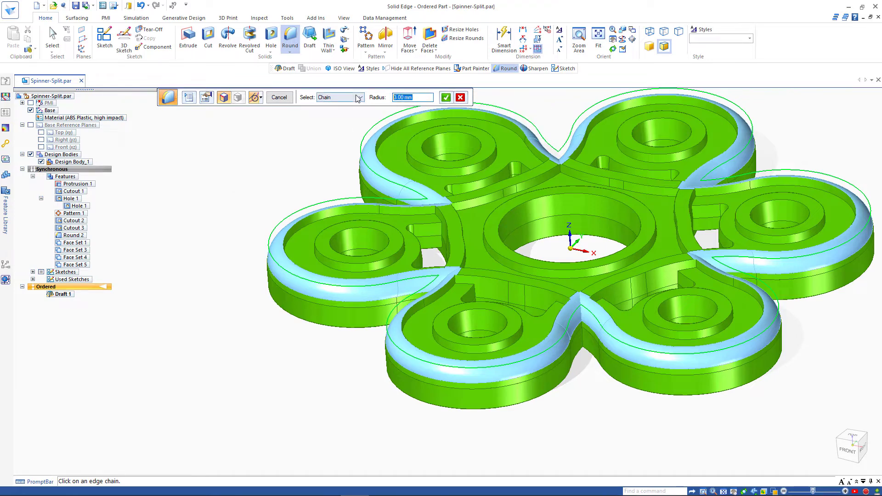
Step: Set the radius of the upper outer edge round to 1 mm, accept it, and finish the feature
{"action": "type", "text": "1"}
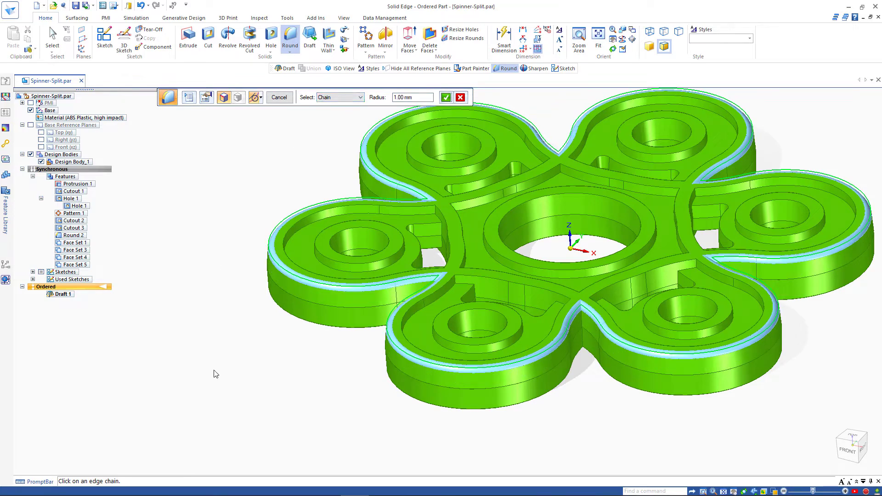
{"action": "right_click", "coordinate": [178, 235]}
{"action": "middle_click_drag", "start_coordinate": [177, 235], "coordinate": [338, 297]}
{"action": "right_click", "coordinate": [172, 234]}
{"action": "right_click", "coordinate": [167, 232]}
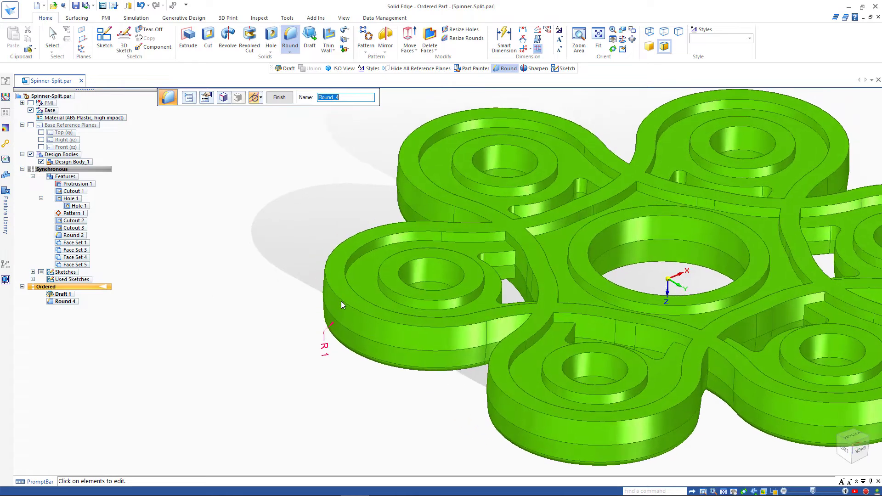
{"action": "left_click", "coordinate": [290, 225]}
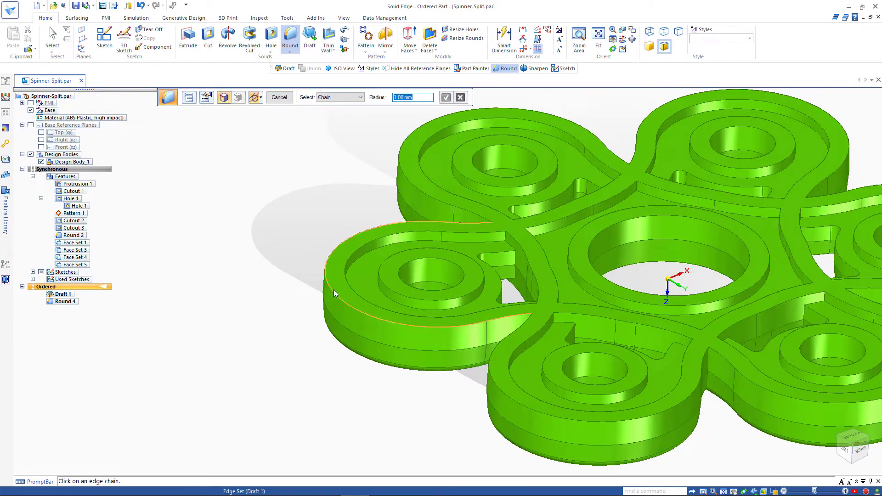
Step: Round the outer edge chains of all six lobes on the underside with a 1 mm radius and finish the feature
{"action": "left_click", "coordinate": [334, 290]}
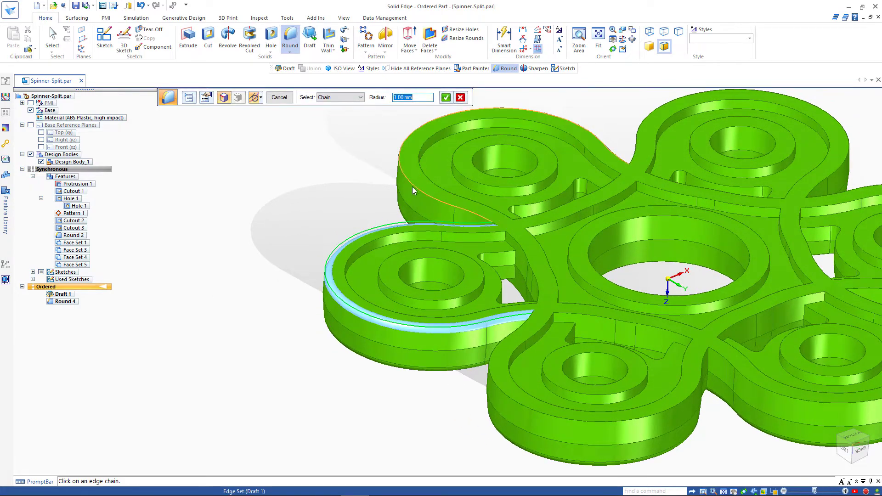
{"action": "left_click", "coordinate": [412, 186]}
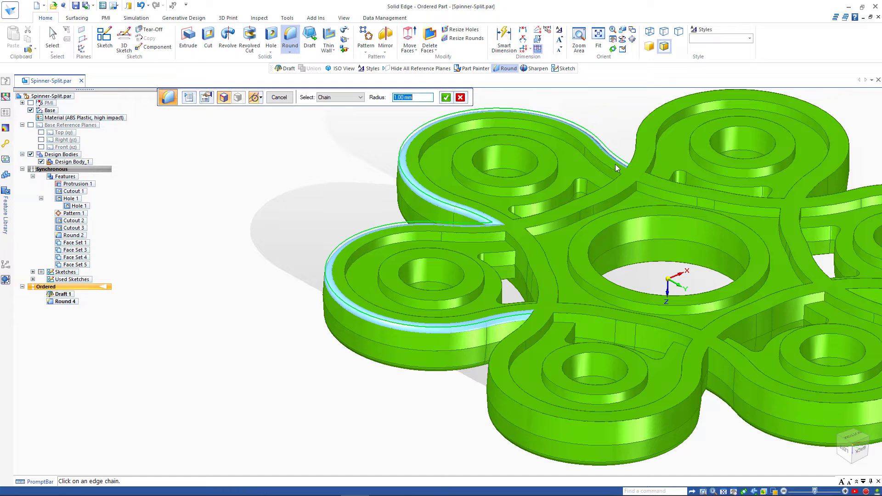
{"action": "left_click", "coordinate": [635, 136]}
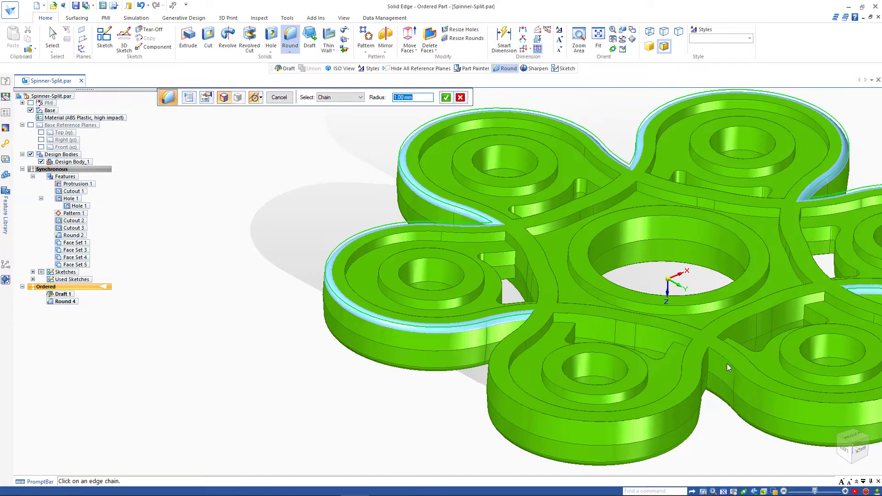
{"action": "left_click", "coordinate": [713, 353]}
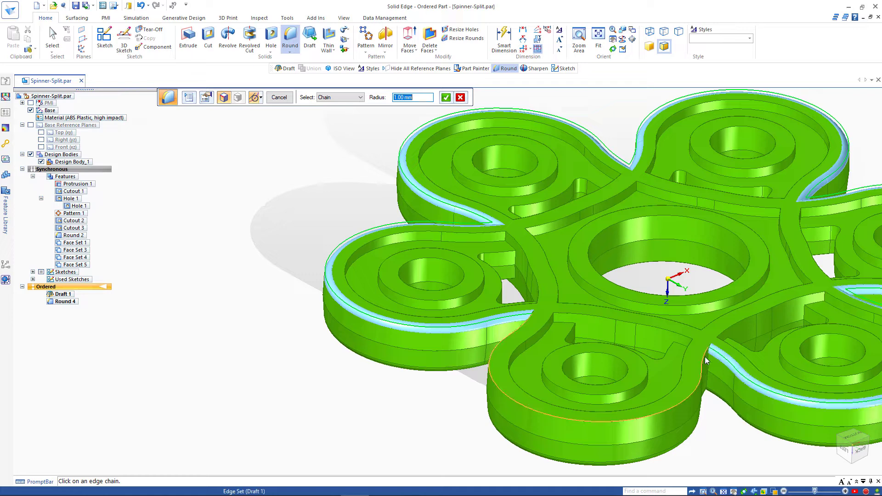
{"action": "left_click", "coordinate": [702, 359]}
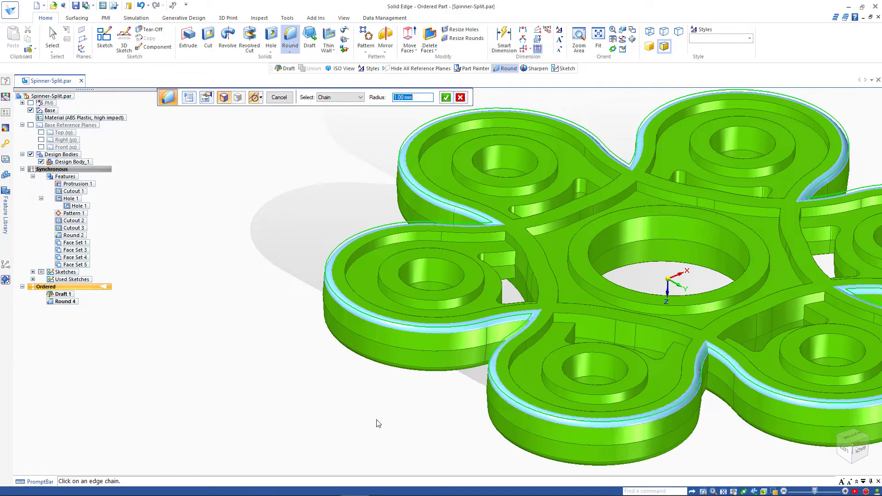
{"action": "key", "text": "Return"}
{"action": "right_click", "coordinate": [298, 385]}
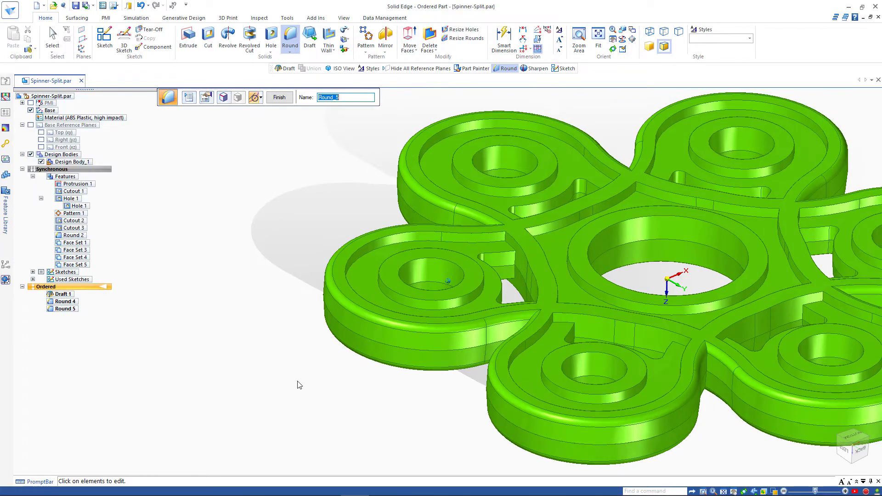
{"action": "middle_click_drag", "start_coordinate": [298, 386], "coordinate": [299, 371]}
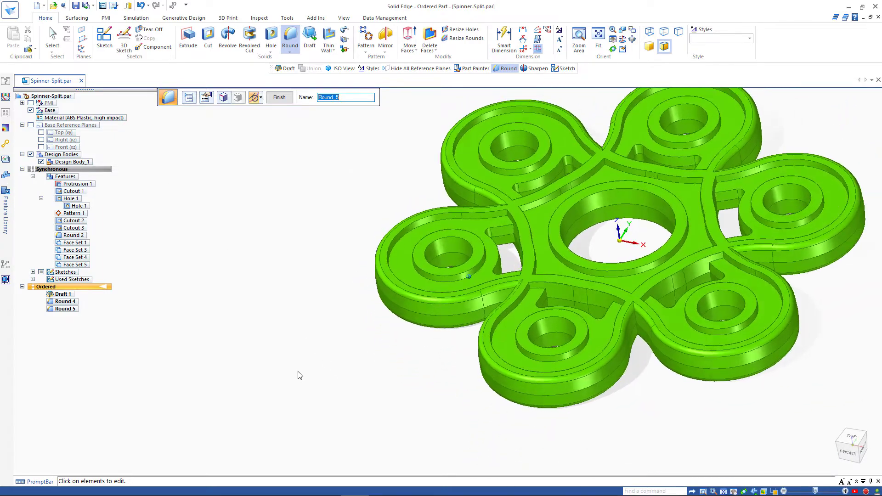
{"action": "left_click", "coordinate": [279, 97]}
Step: Set up another round that selects All Fillets on the part with a radius of 0.5 mm
{"action": "left_click", "coordinate": [334, 97]}
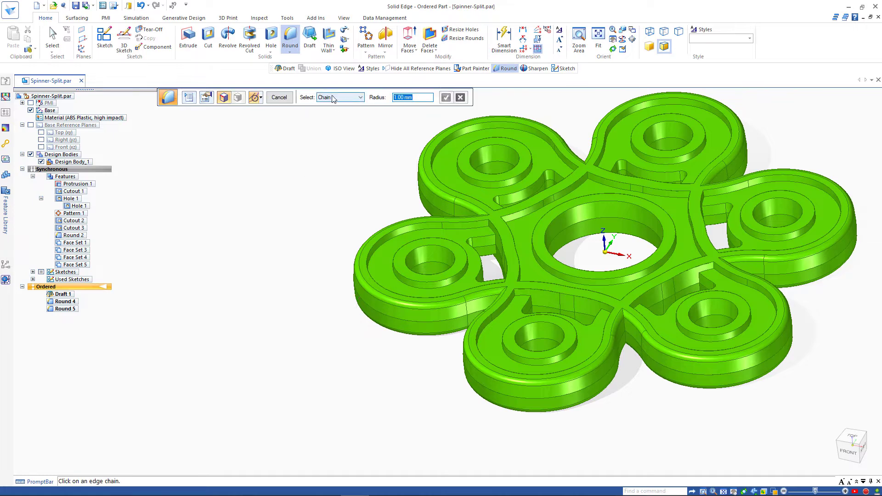
{"action": "left_click", "coordinate": [329, 136]}
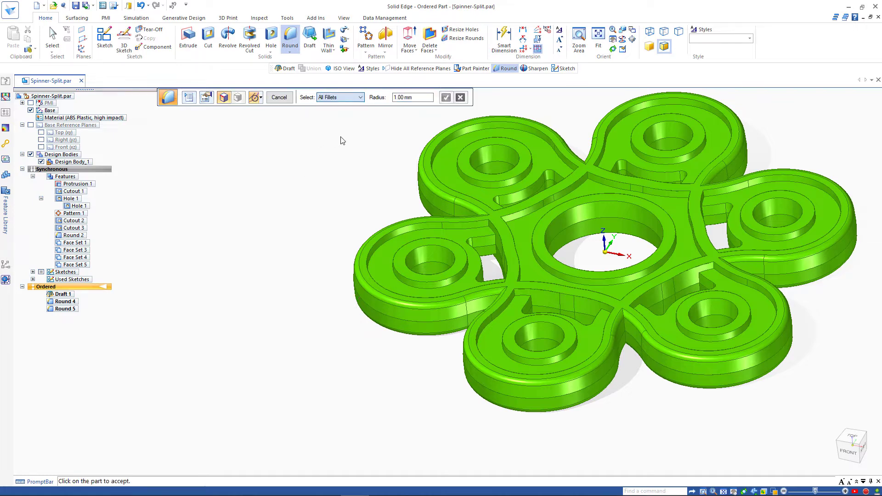
{"action": "left_click", "coordinate": [434, 147]}
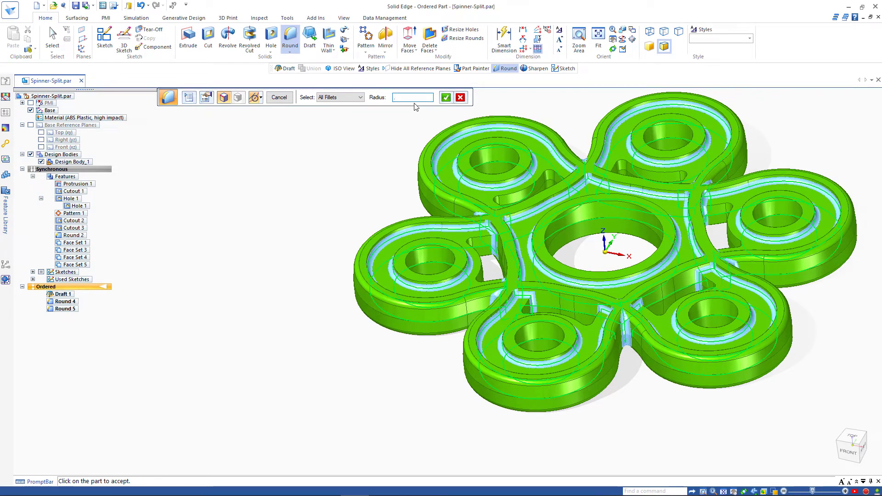
{"action": "type", "text": ".5"}
{"action": "key", "text": "Return"}
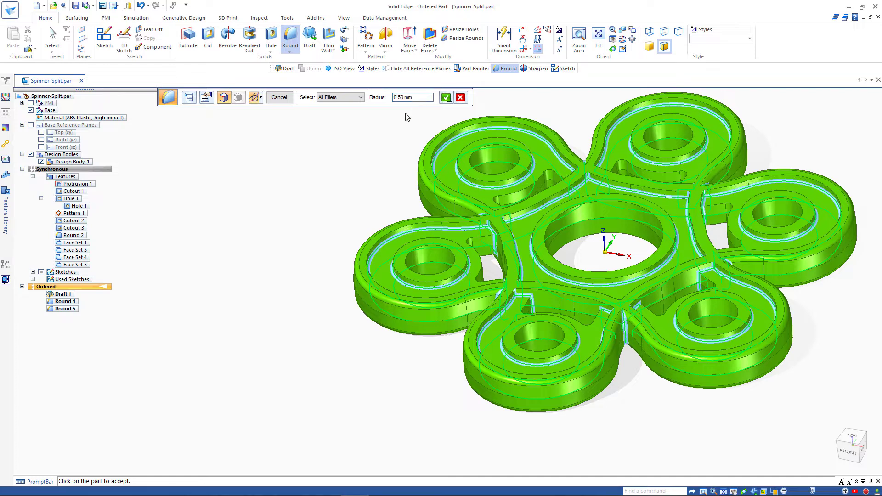
Step: Add All Rounds to the 0.5 mm round's selection, accept the edges, preview the round, and finish it
{"action": "left_click", "coordinate": [340, 97]}
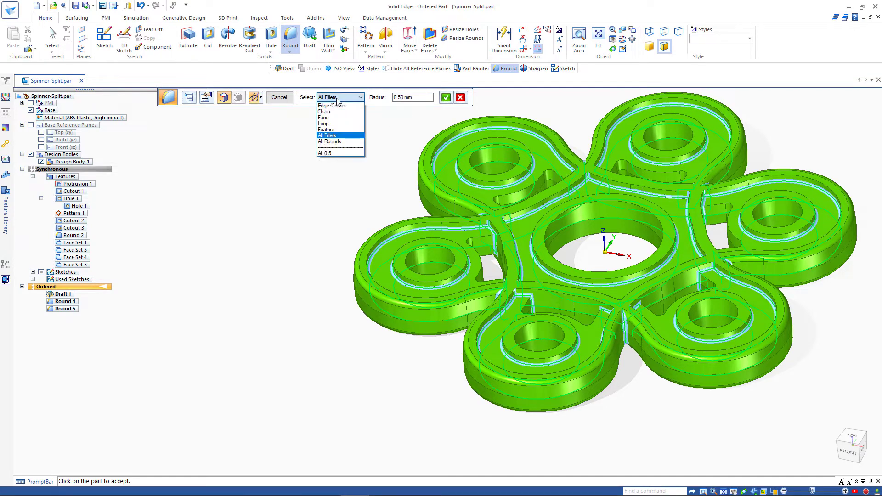
{"action": "left_click", "coordinate": [441, 100]}
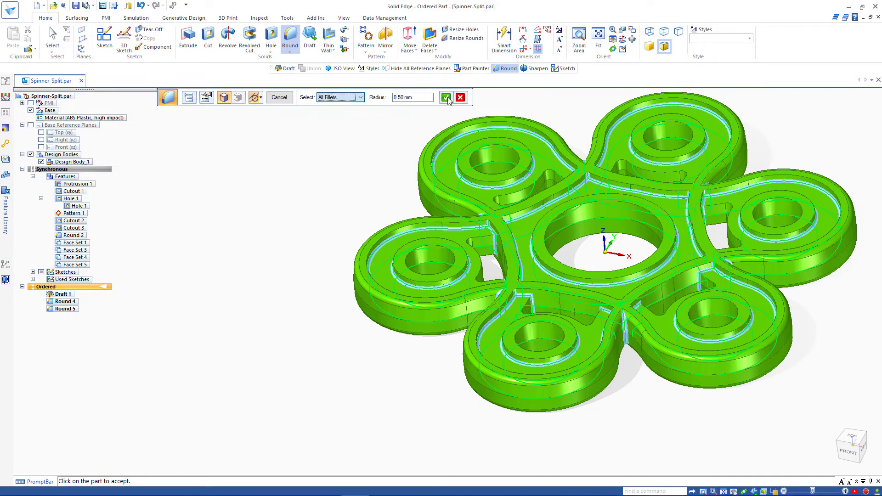
{"action": "left_click", "coordinate": [343, 99]}
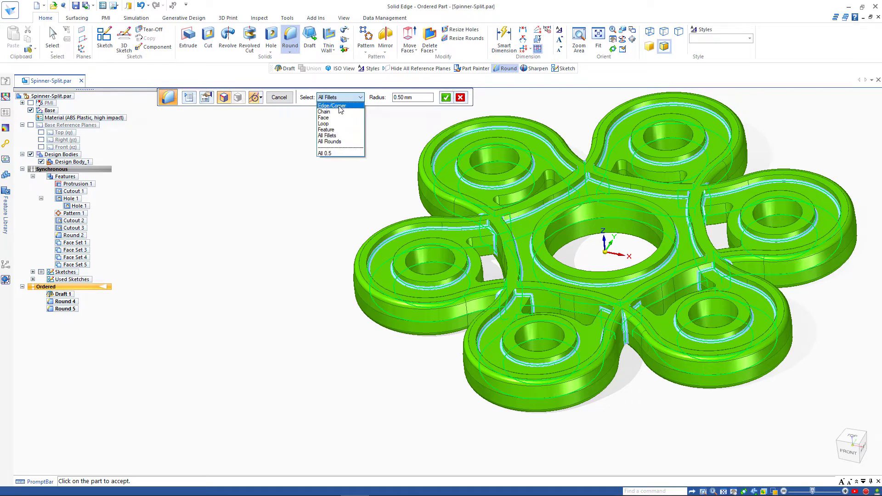
{"action": "left_click", "coordinate": [347, 143]}
{"action": "left_click", "coordinate": [437, 155]}
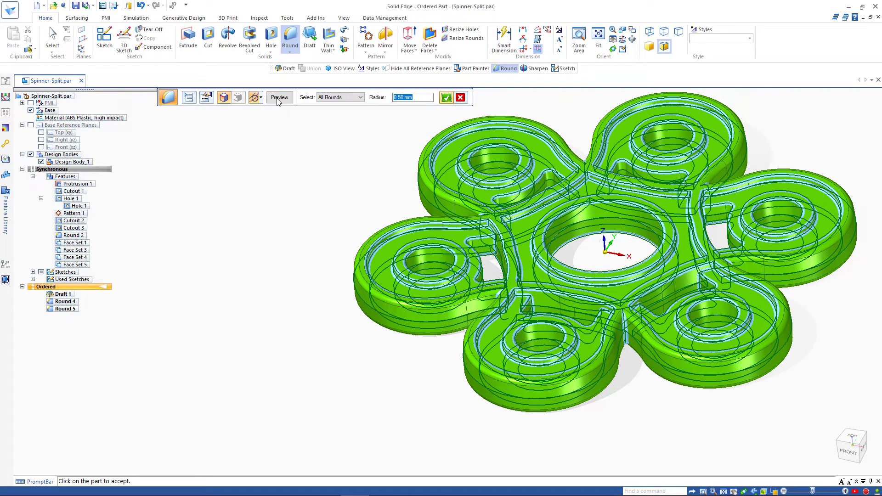
{"action": "left_click", "coordinate": [277, 101]}
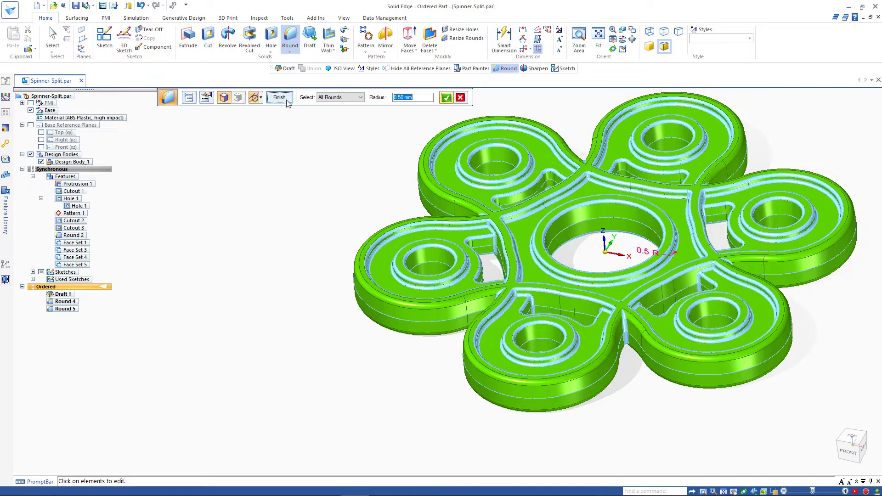
{"action": "left_click", "coordinate": [280, 97]}
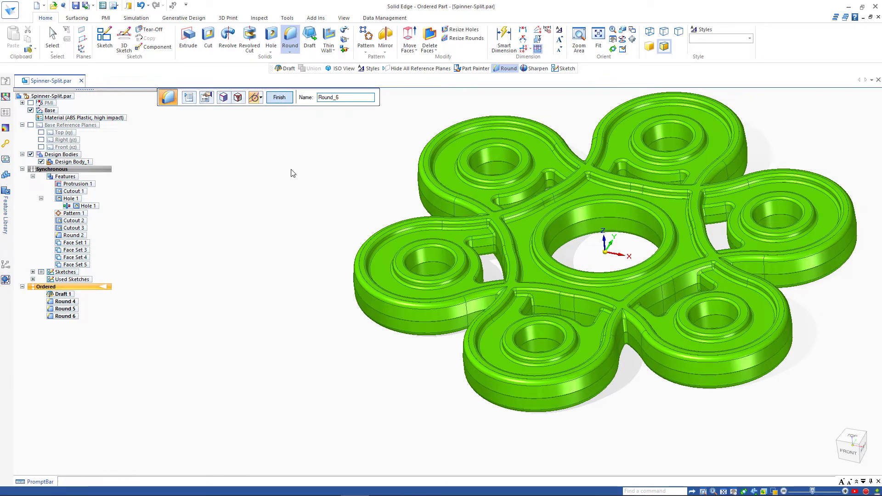
Step: Examine the finished rounds on the spinner's upper side and outer walls, and leave the Round command
{"action": "scroll", "coordinate": [306, 221], "scroll_direction": "up", "scroll_amount": 3}
{"action": "key", "text": "ctrl+f"}
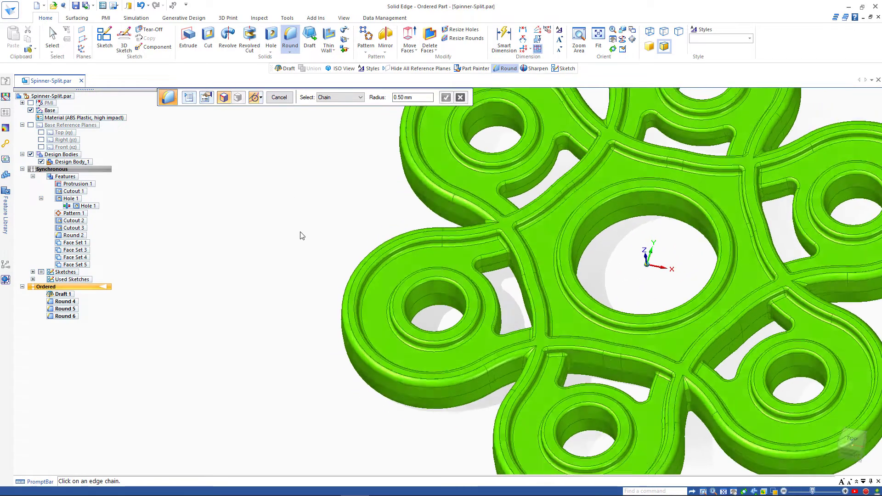
{"action": "key", "text": "ctrl+i"}
{"action": "key", "text": "ctrl+f"}
{"action": "key", "text": "ctrl+i"}
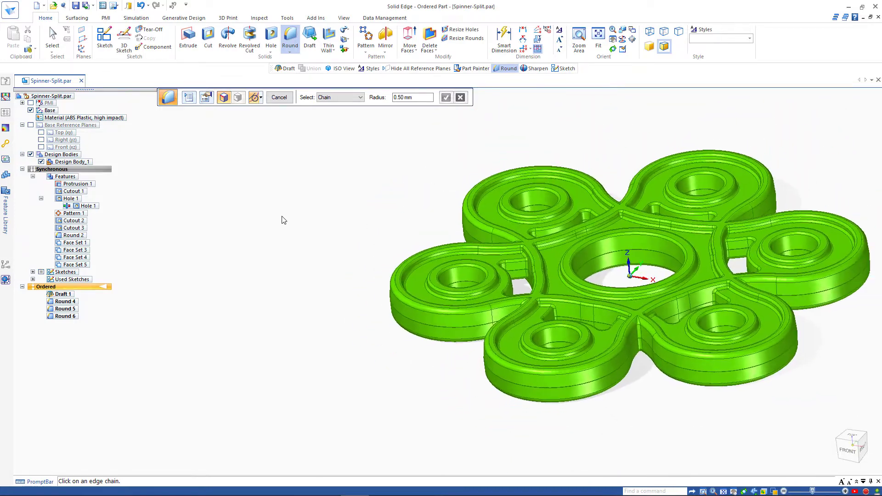
{"action": "left_click", "coordinate": [278, 97]}
{"action": "middle_click_drag", "start_coordinate": [299, 170], "coordinate": [287, 119]}
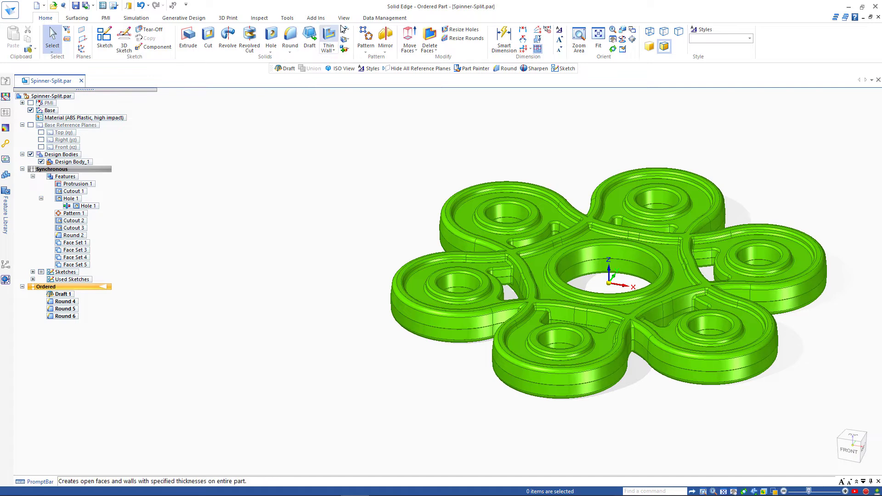
Step: Show Draft Face Analysis on the spinner and review its draft angle and face highlight color settings
{"action": "left_click", "coordinate": [259, 18]}
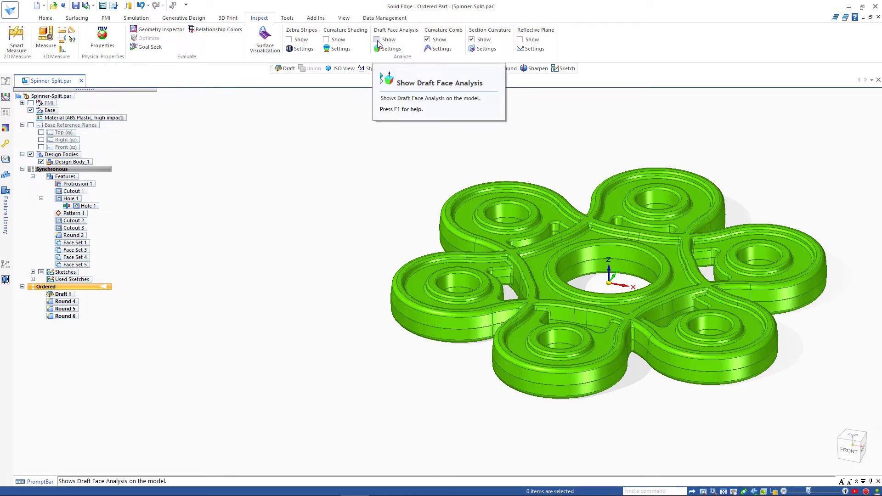
{"action": "left_click", "coordinate": [376, 40]}
{"action": "key", "text": "ctrl+t"}
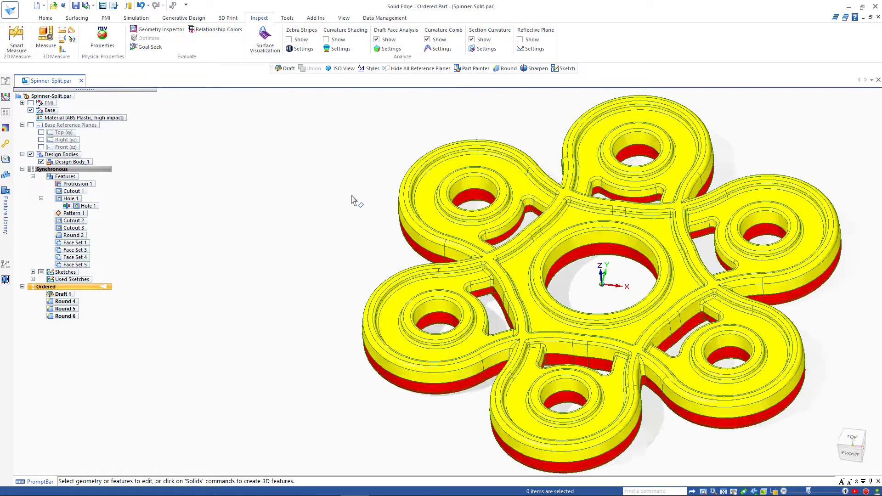
{"action": "key", "text": "ctrl+i"}
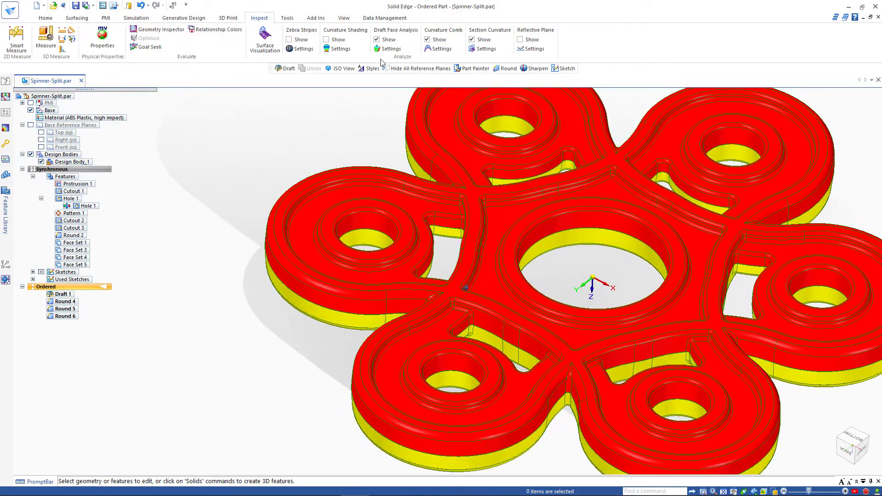
{"action": "left_click", "coordinate": [384, 50]}
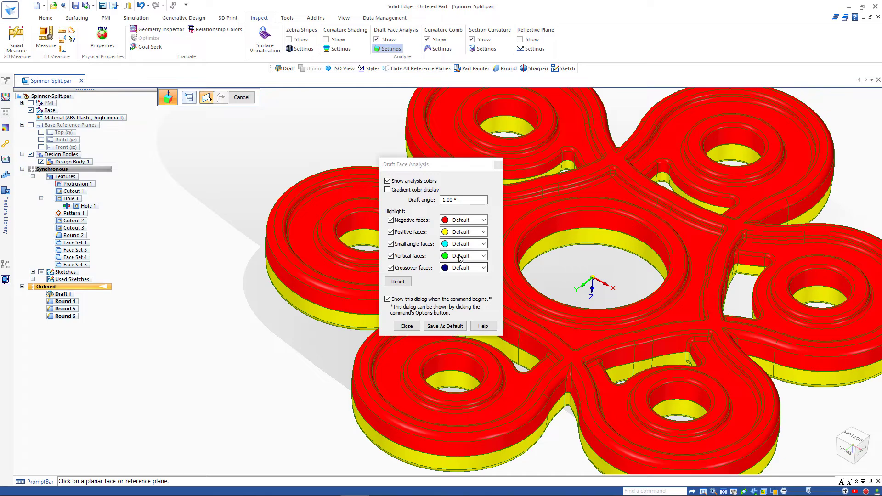
{"action": "left_click", "coordinate": [406, 326]}
Step: Examine the draft face colors on the spinner's underside, side walls and upper side, on both halves of the split
{"action": "key", "text": "ctrl+b"}
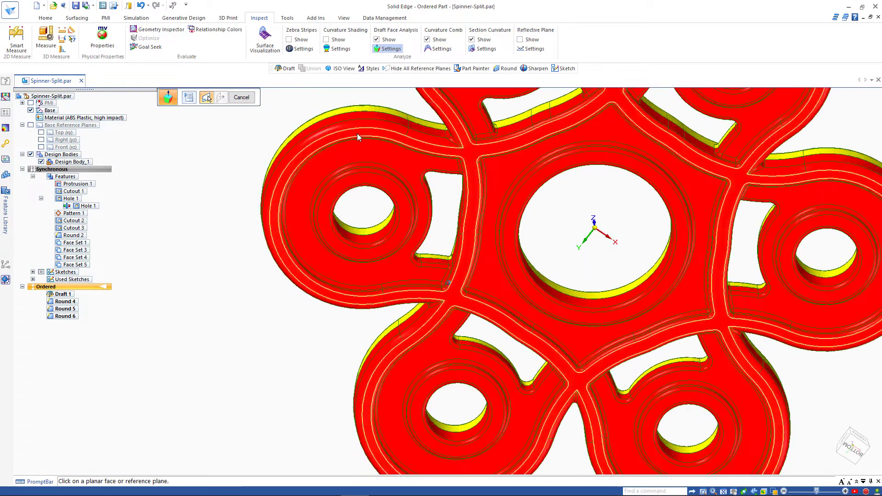
{"action": "key", "text": "ctrl+i"}
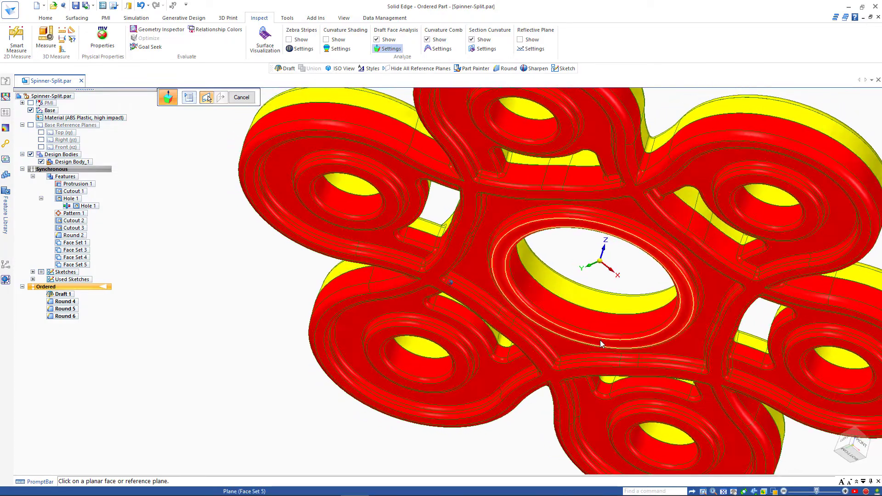
{"action": "middle_click_drag", "start_coordinate": [531, 268], "coordinate": [299, 262]}
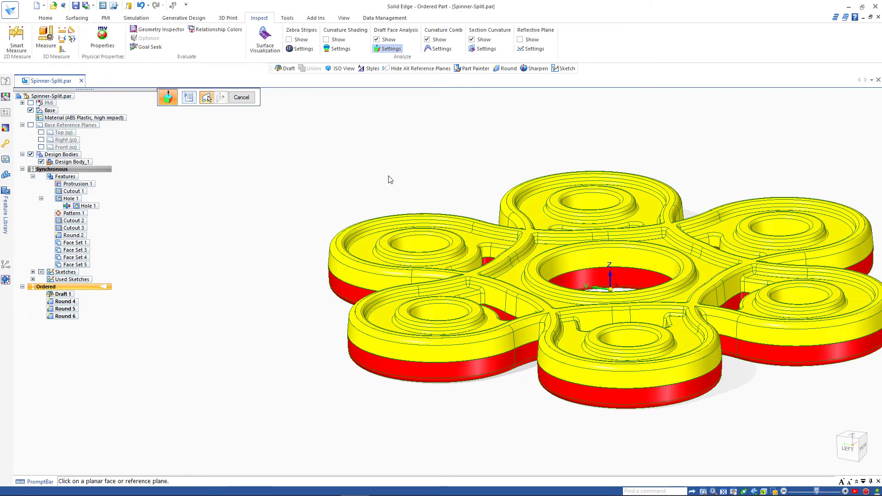
{"action": "middle_click_drag", "start_coordinate": [373, 147], "coordinate": [575, 325]}
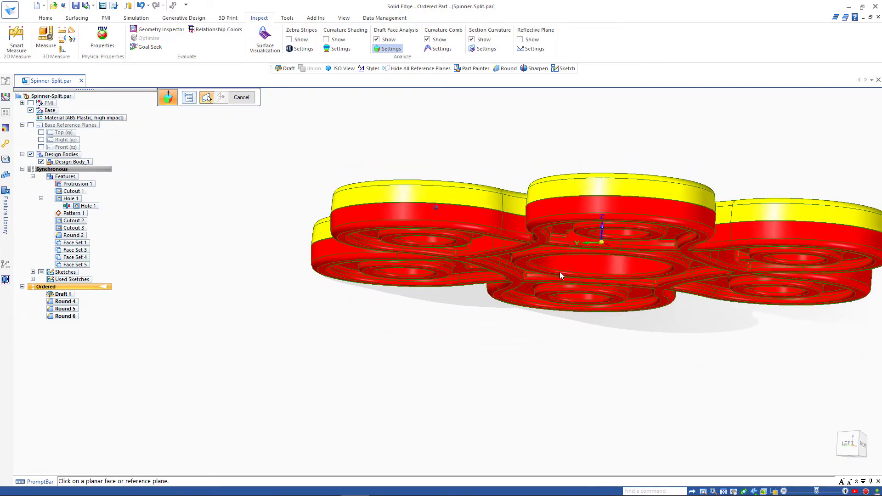
{"action": "middle_click_drag", "start_coordinate": [559, 272], "coordinate": [629, 279]}
{"action": "middle_click_drag", "start_coordinate": [660, 410], "coordinate": [683, 405]}
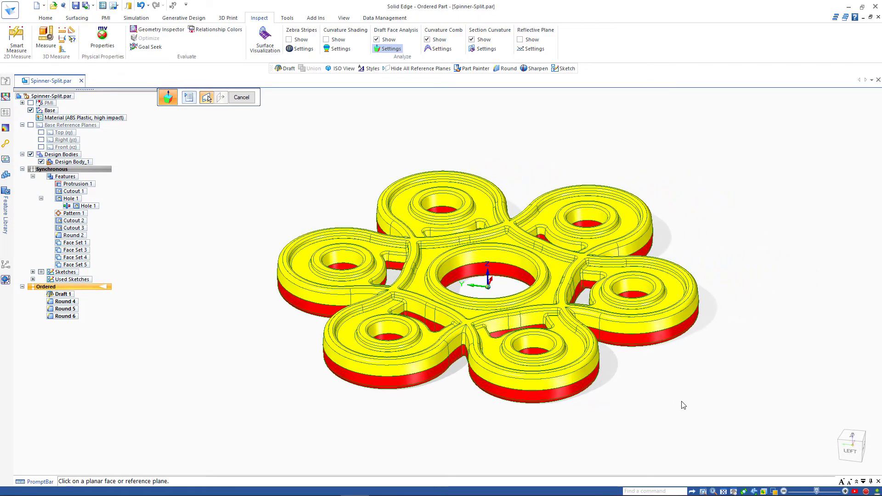